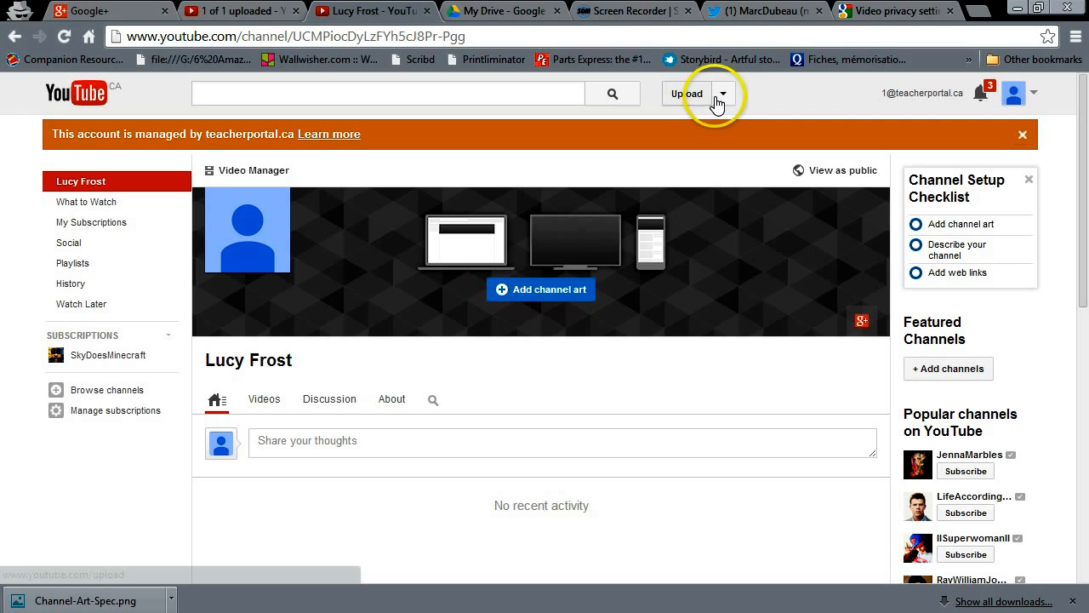
# Go from the Upload menu to the Dashboard and then into Creation Tools to reach the Audio Library.
pyautogui.click(726, 99)
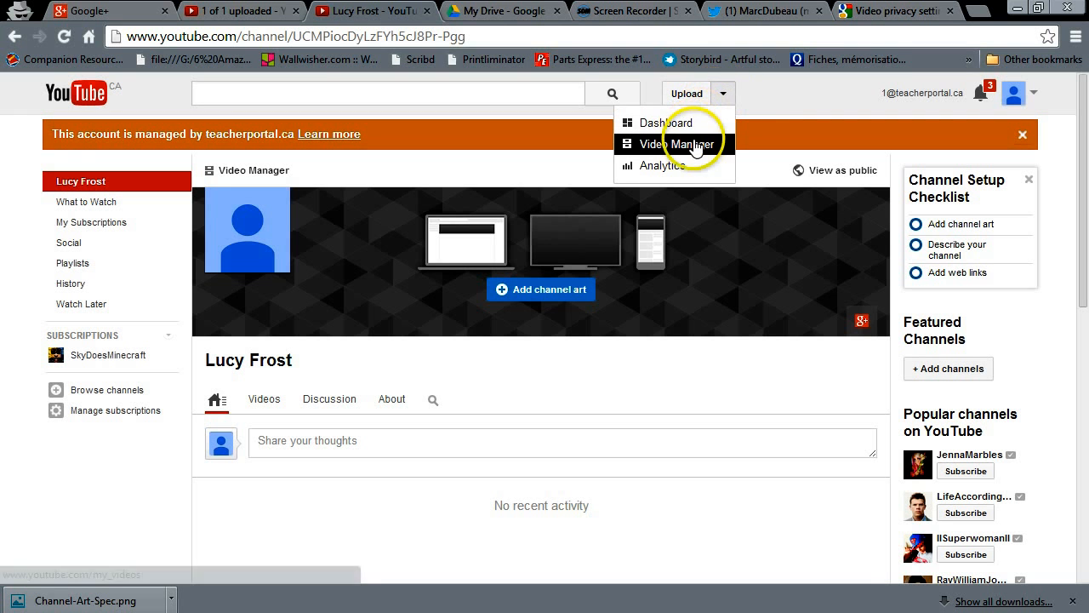
pyautogui.click(694, 127)
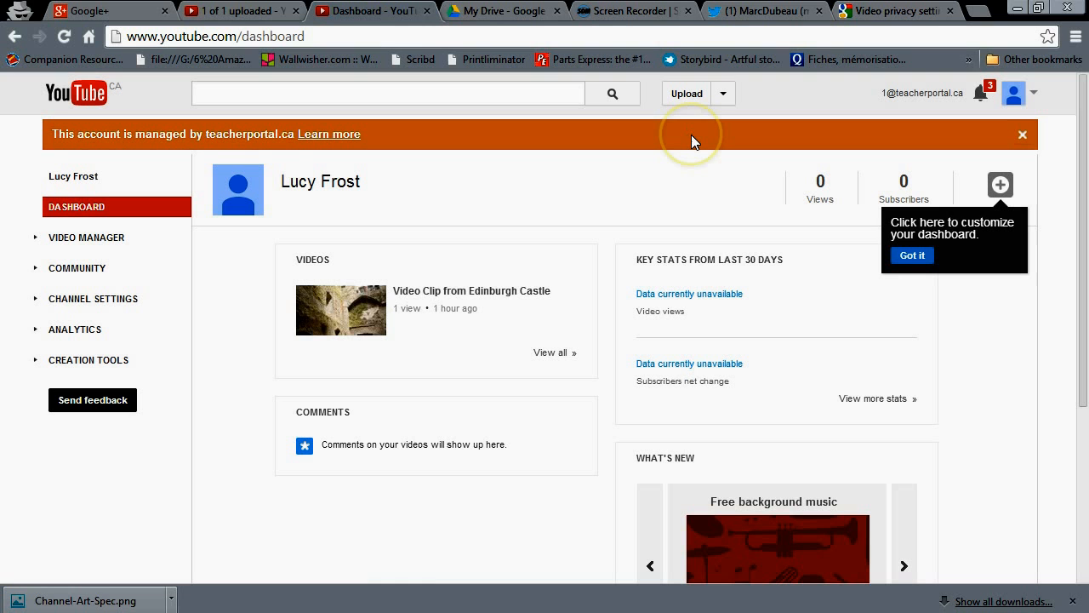
pyautogui.press('super+c')
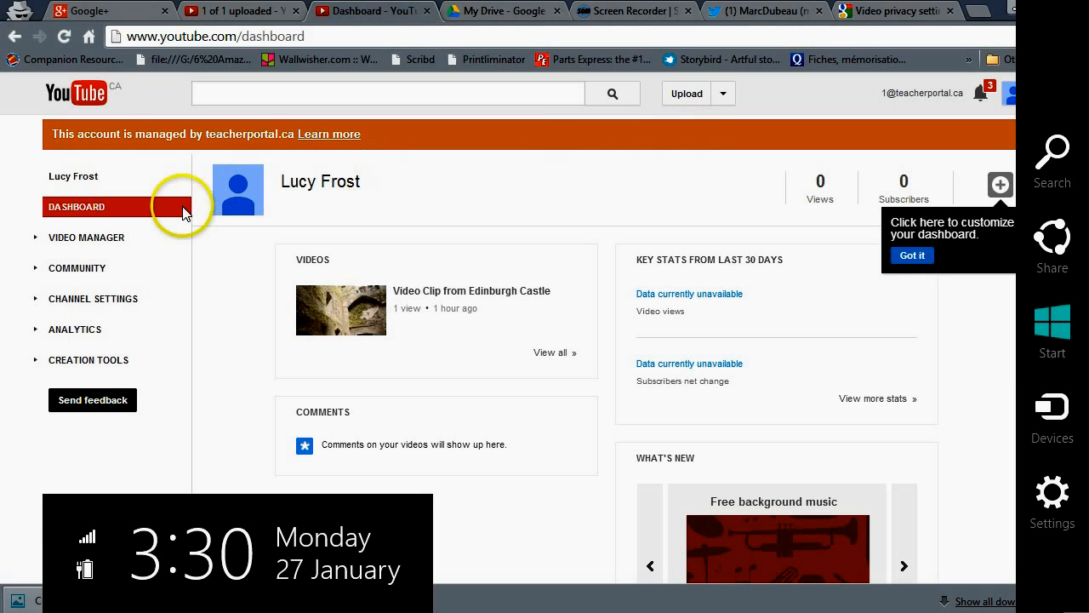
pyautogui.click(36, 364)
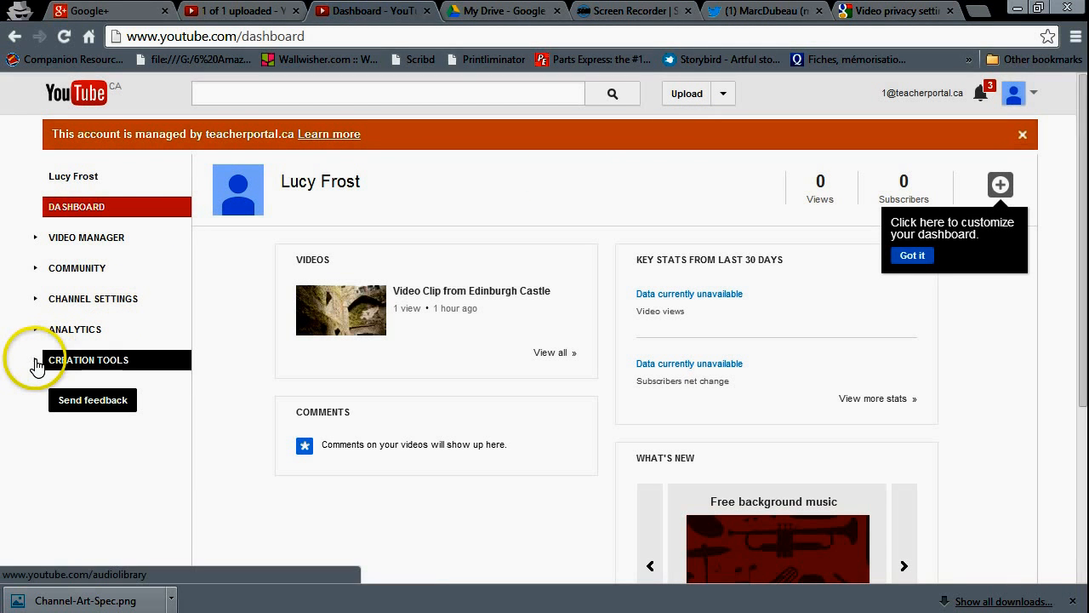
pyautogui.click(37, 364)
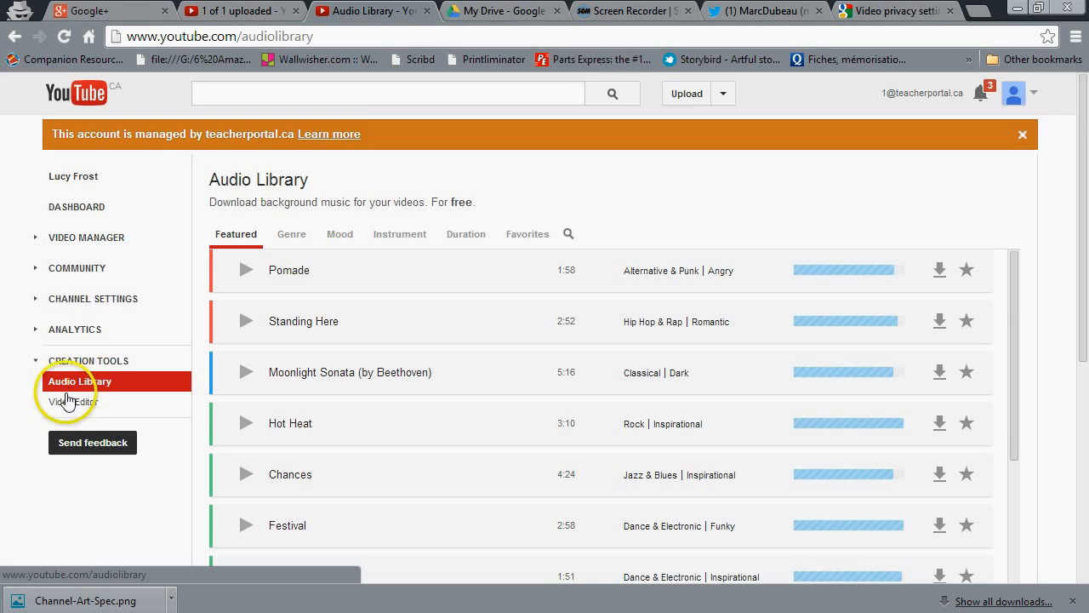
# Start the Video Editor and search the account's own videos for 'birds', finding no matches.
pyautogui.click(72, 401)
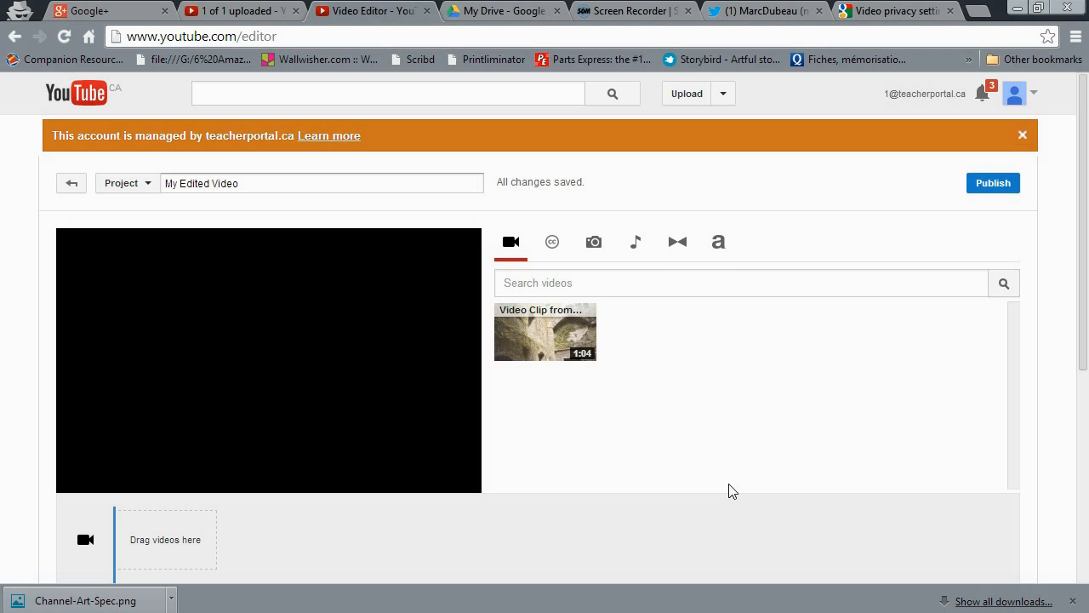
pyautogui.click(675, 288)
pyautogui.write('birds')
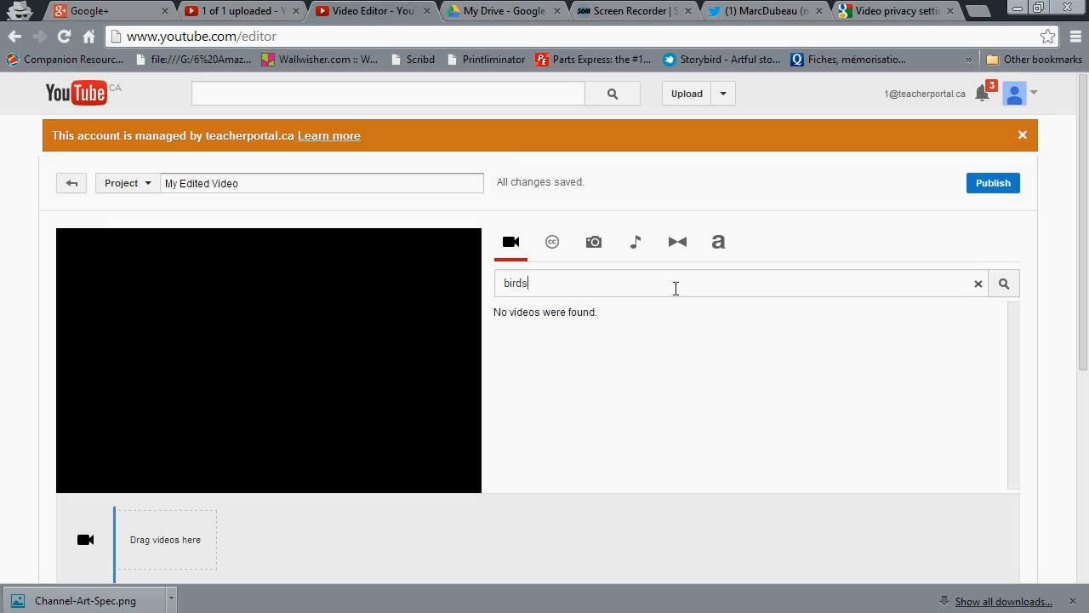
pyautogui.moveTo(629, 283); pyautogui.dragTo(486, 294)
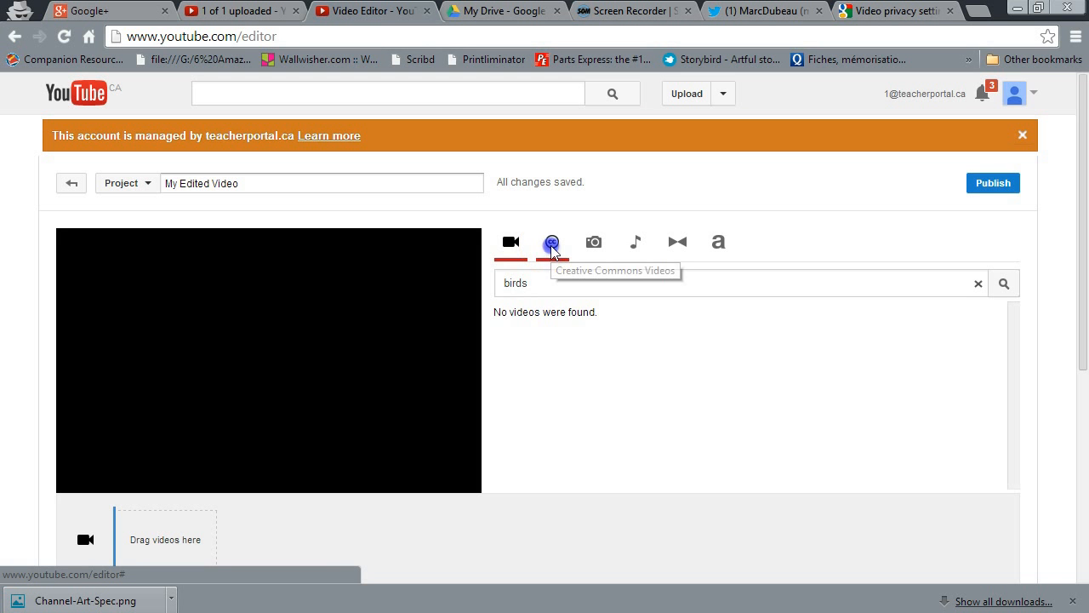
# Search Creative Commons videos for 'birds' and move an Angry Birds clip toward the video timeline.
pyautogui.click(553, 247)
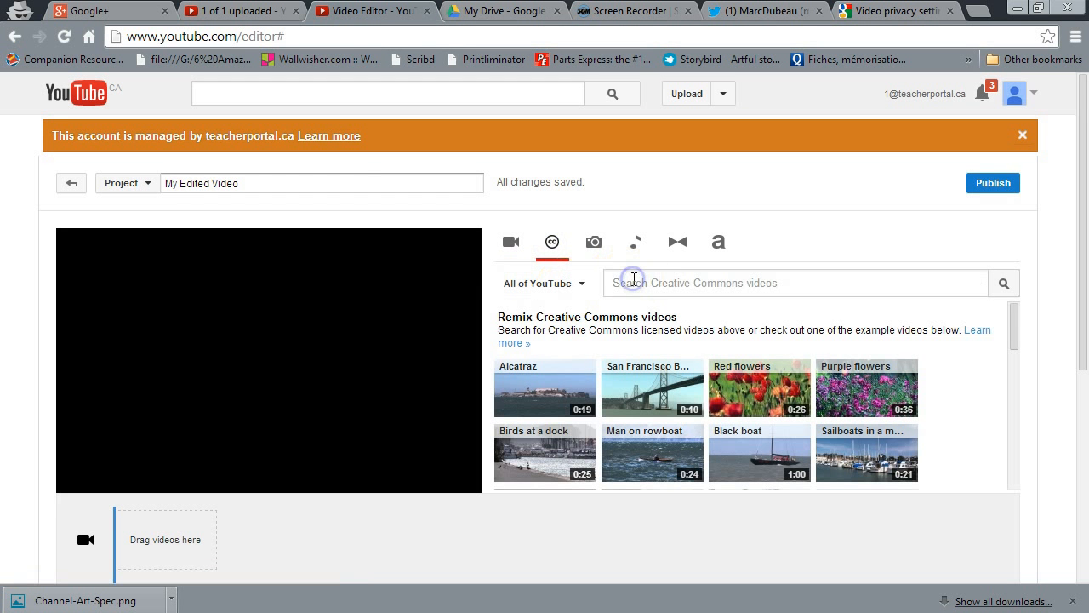
pyautogui.write('birds')
pyautogui.press('Return')
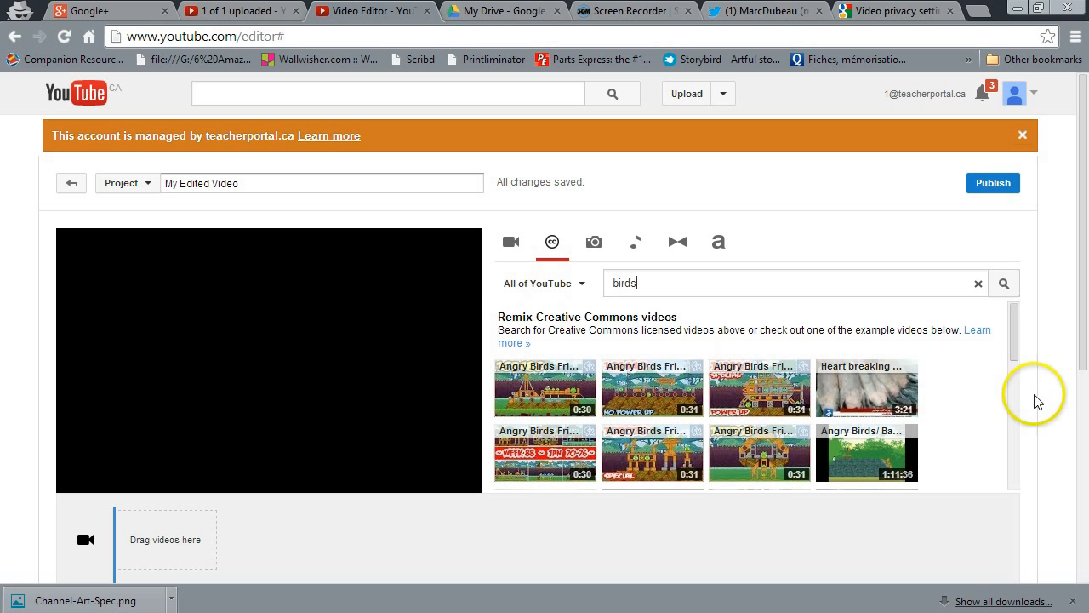
pyautogui.moveTo(1015, 332)
pyautogui.mouseDown()
pyautogui.moveTo(1020, 375)
pyautogui.moveTo(1018, 344)
pyautogui.mouseUp()
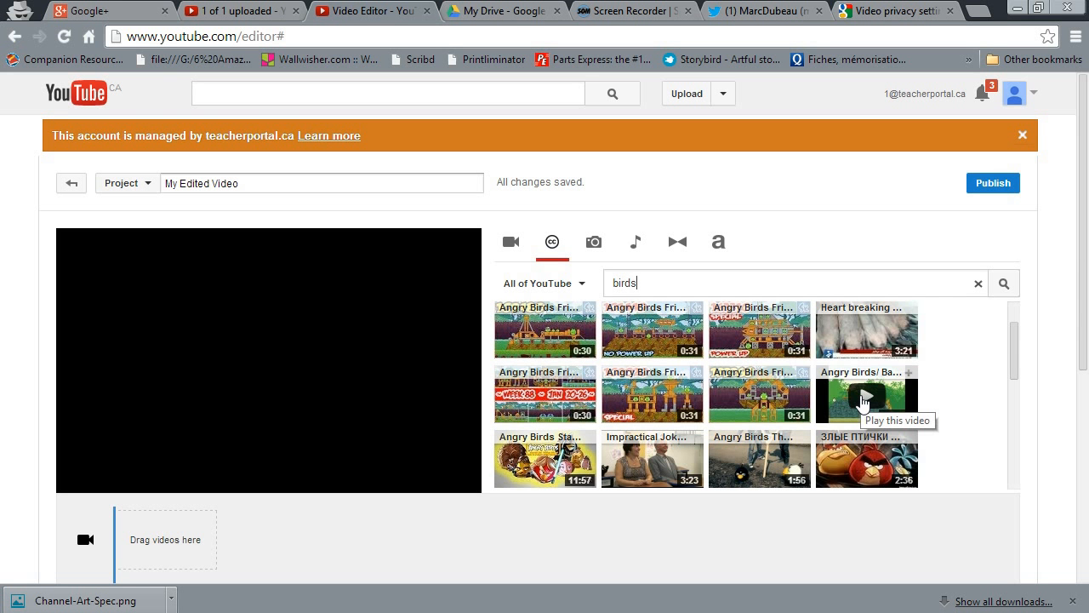
pyautogui.moveTo(1015, 353)
pyautogui.mouseDown()
pyautogui.moveTo(1019, 452)
pyautogui.moveTo(1016, 401)
pyautogui.mouseUp()
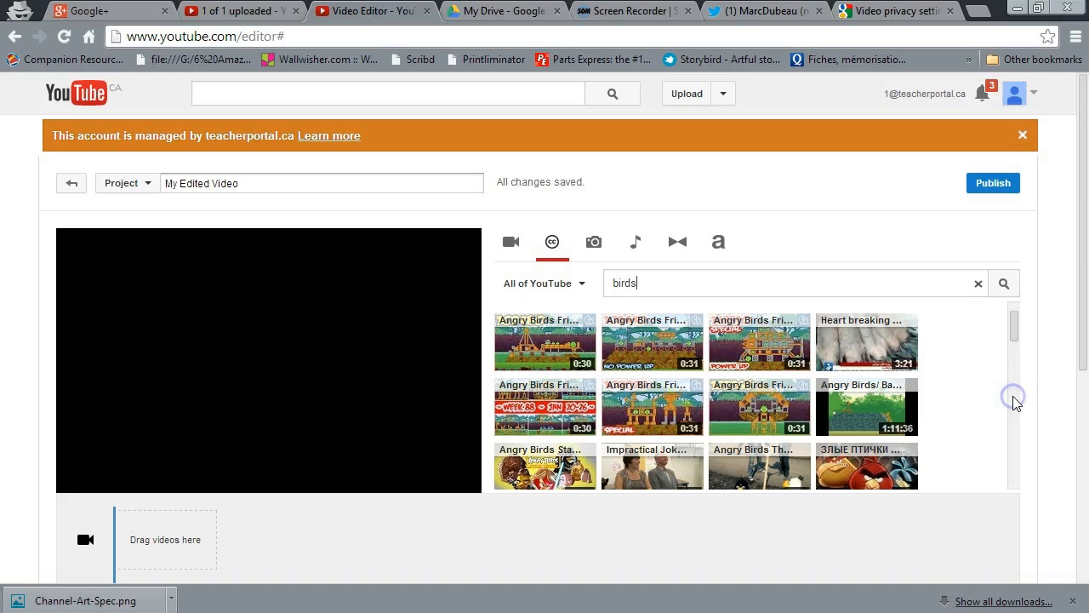
pyautogui.moveTo(1083, 256); pyautogui.dragTo(1083, 308)
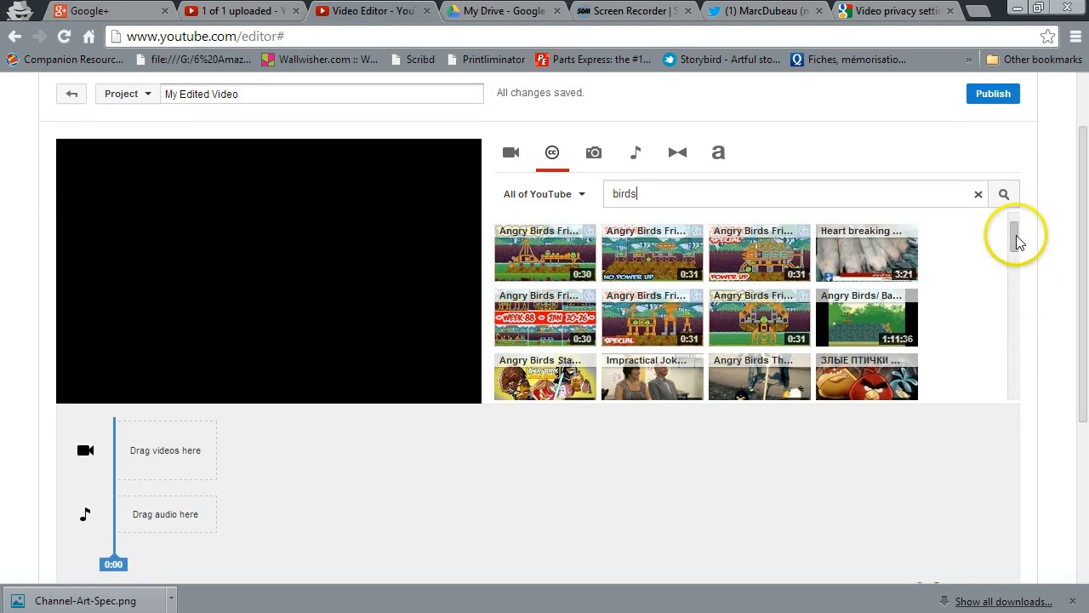
pyautogui.moveTo(1019, 238); pyautogui.dragTo(1020, 289)
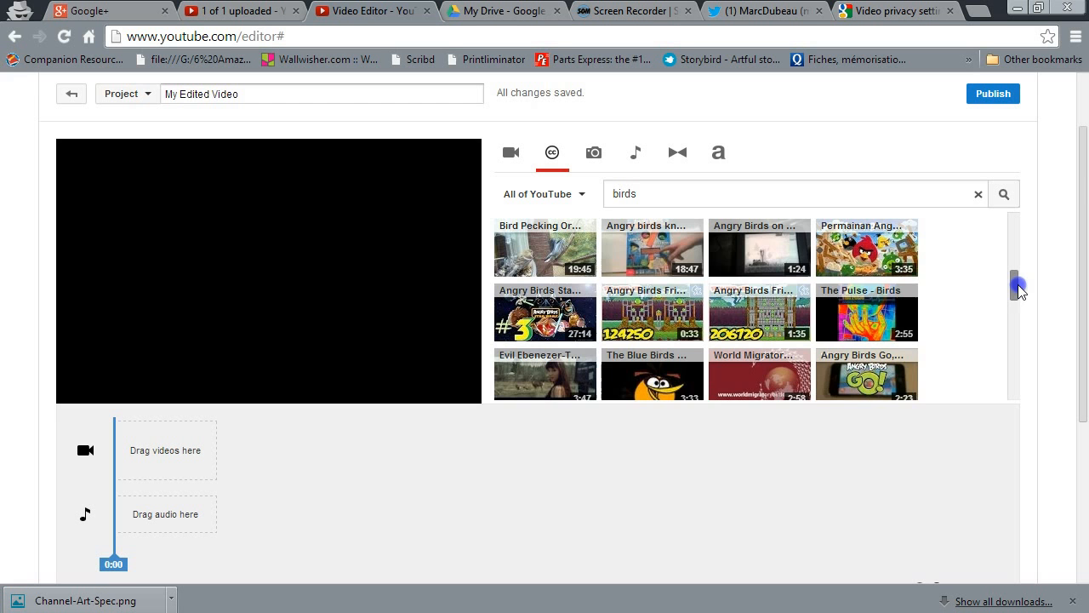
pyautogui.moveTo(1019, 290); pyautogui.dragTo(1017, 340)
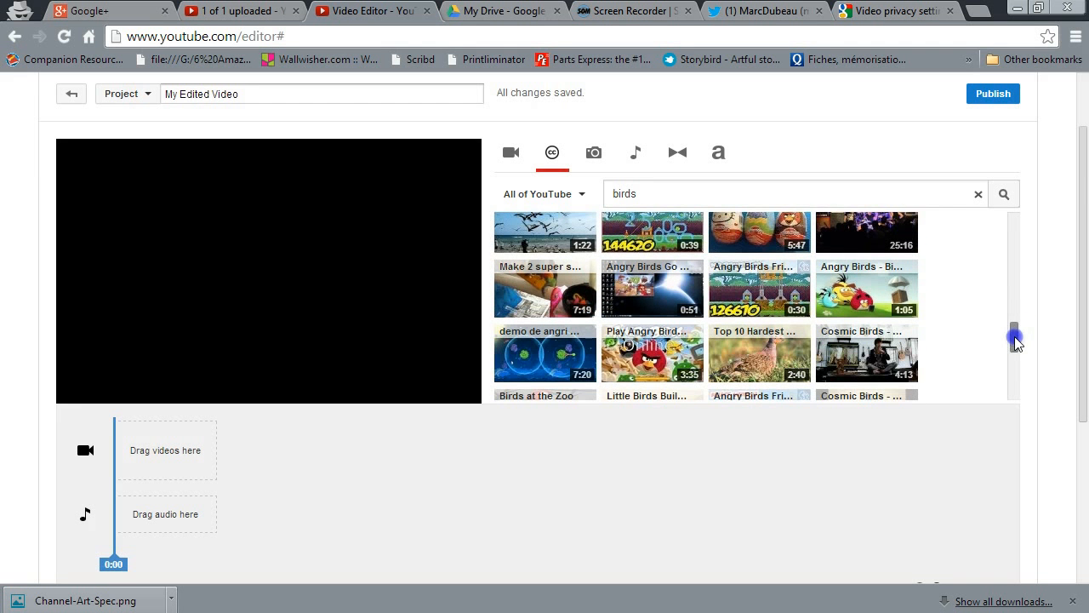
pyautogui.moveTo(1017, 340); pyautogui.dragTo(1013, 228)
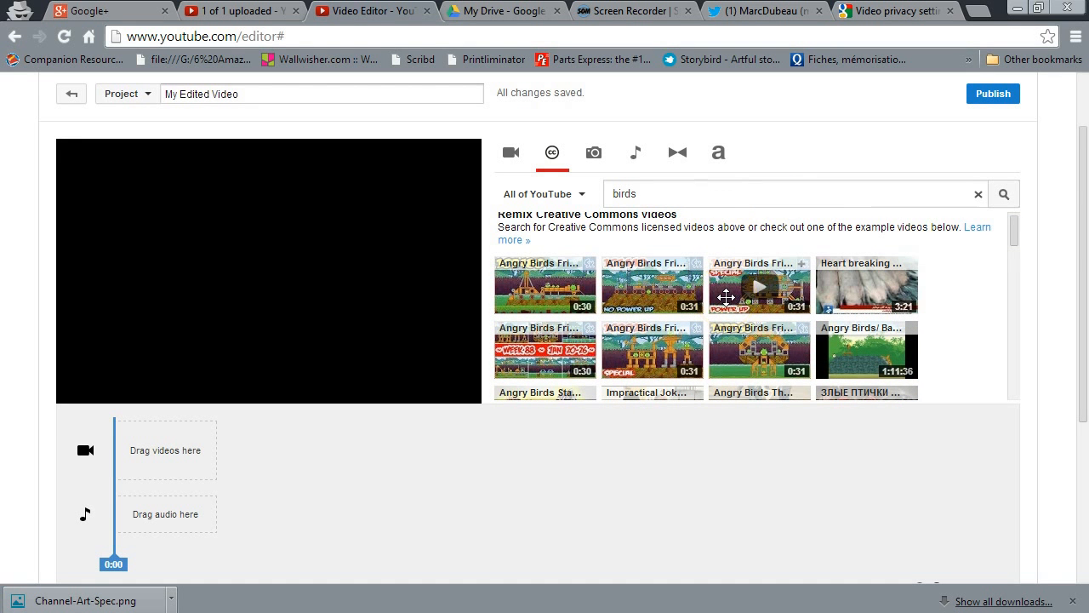
pyautogui.moveTo(726, 296); pyautogui.dragTo(236, 459)
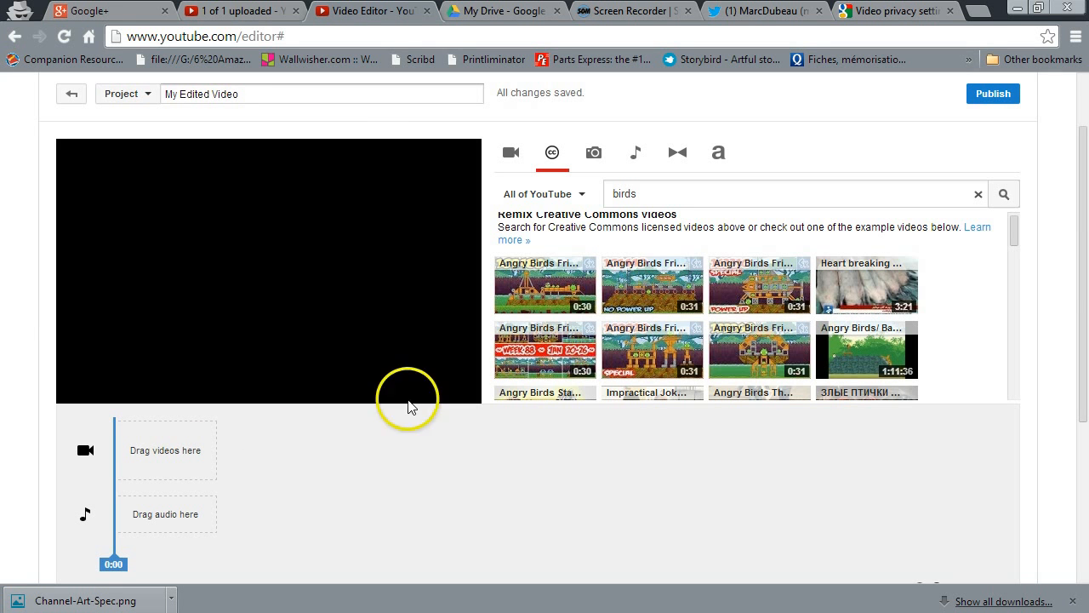
# Drop the 31-second Angry Birds clip on the video track and enable Auto-fix and Stabilize video.
pyautogui.moveTo(760, 285)
pyautogui.mouseDown()
pyautogui.moveTo(212, 412)
pyautogui.moveTo(161, 442)
pyautogui.mouseUp()
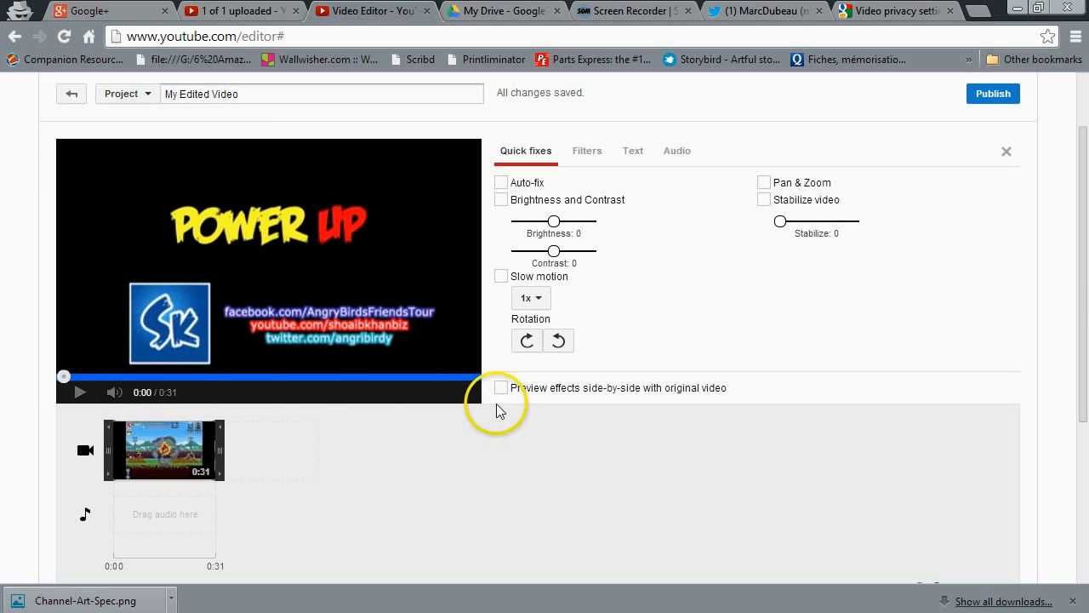
pyautogui.click(375, 312)
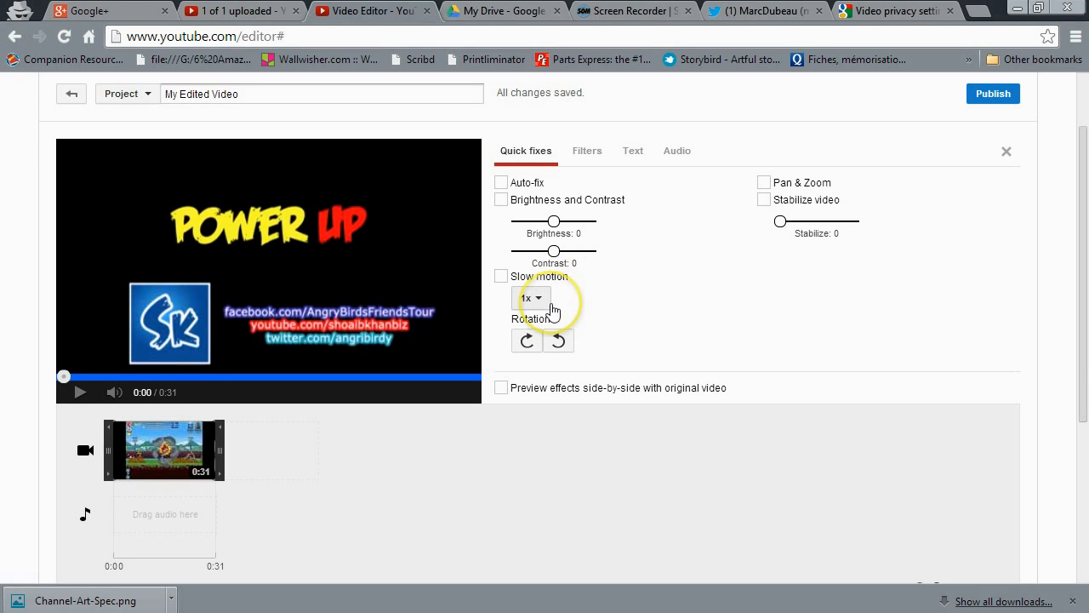
pyautogui.click(501, 182)
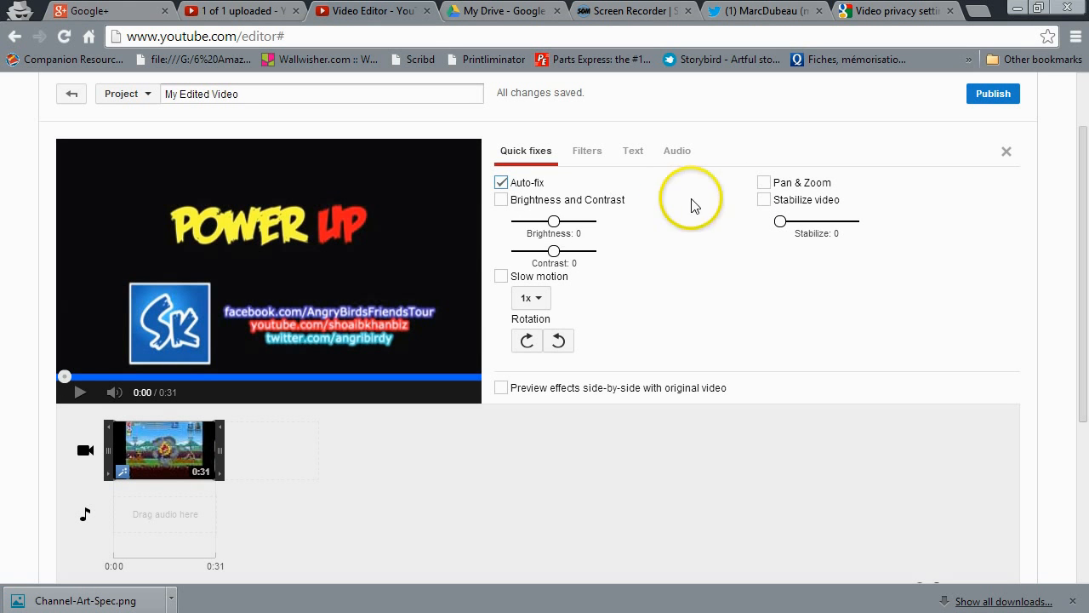
pyautogui.click(764, 200)
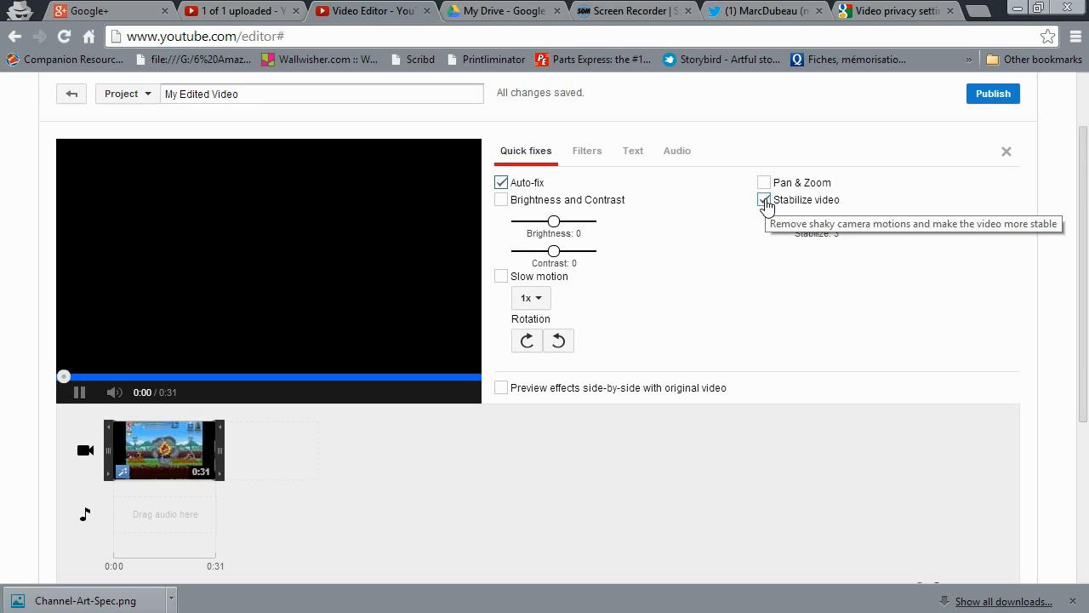
# Try the Brightness slider, then untick Brightness and Contrast so lighting stays unchanged.
pyautogui.click(555, 223)
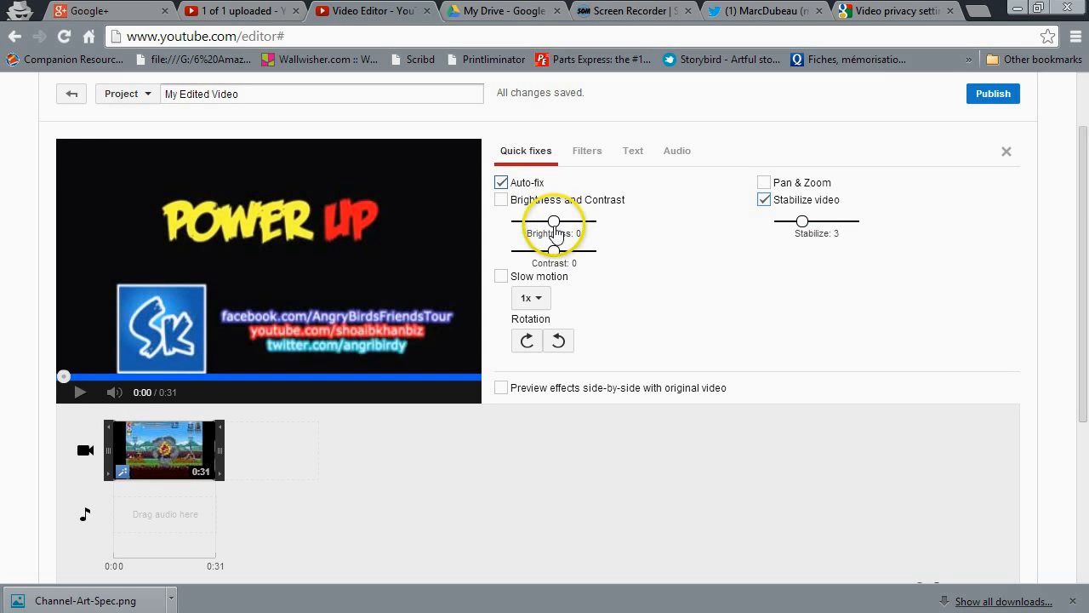
pyautogui.moveTo(555, 223)
pyautogui.mouseDown()
pyautogui.moveTo(568, 223)
pyautogui.moveTo(551, 223)
pyautogui.mouseUp()
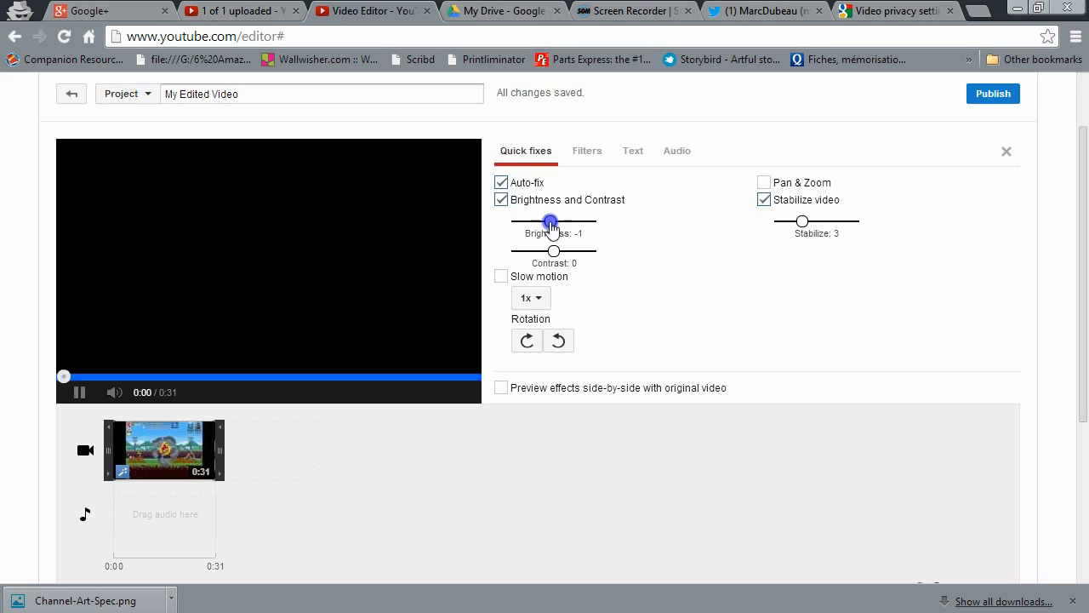
pyautogui.click(501, 200)
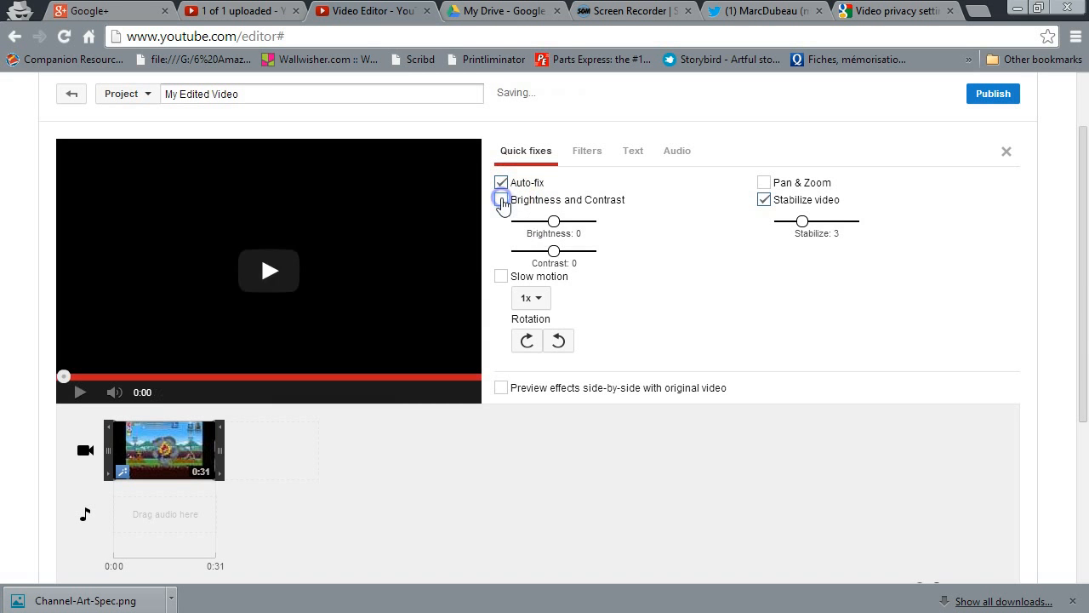
pyautogui.click(525, 299)
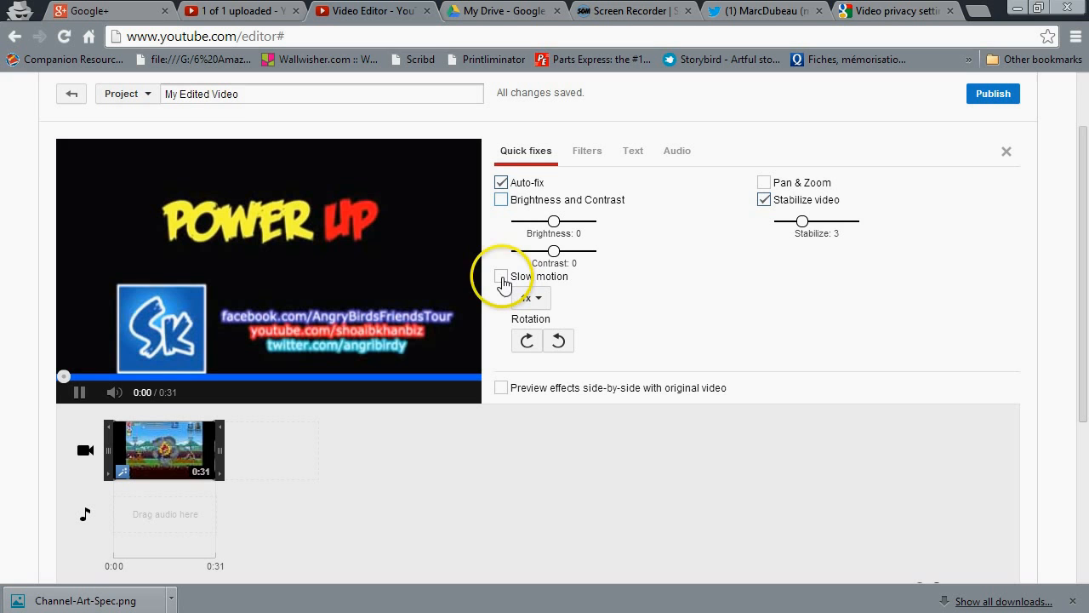
pyautogui.click(502, 277)
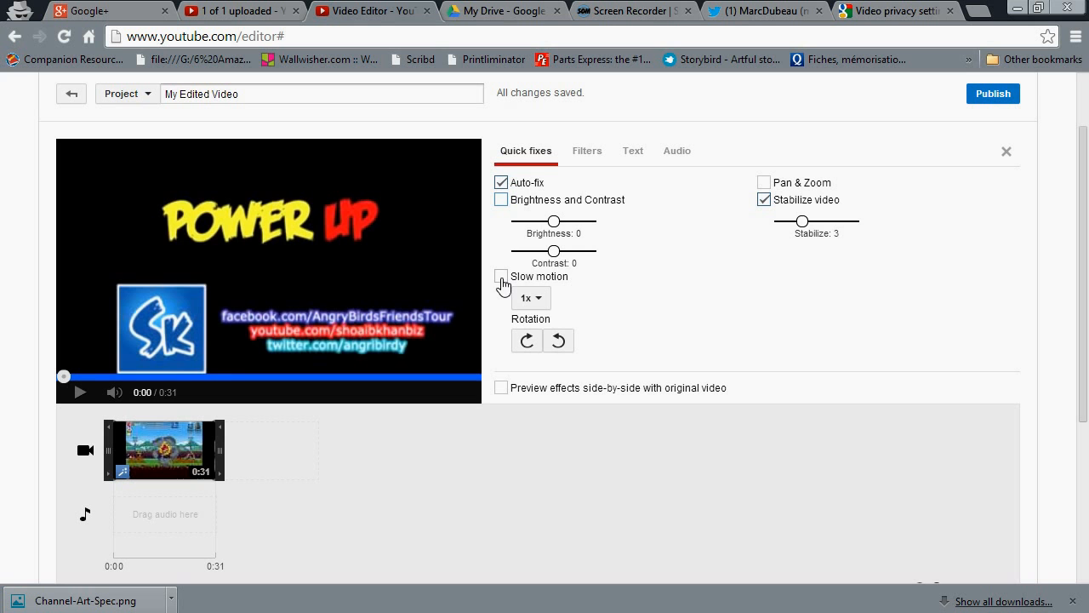
pyautogui.click(545, 277)
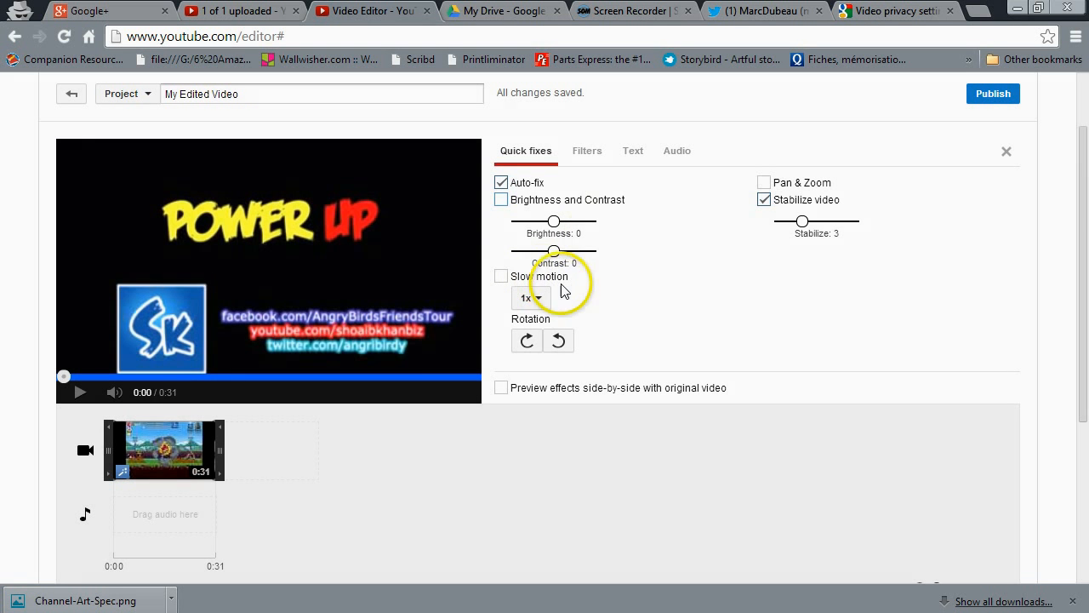
# Apply the Lomo-ish filter to the clip and preview the result.
pyautogui.click(588, 151)
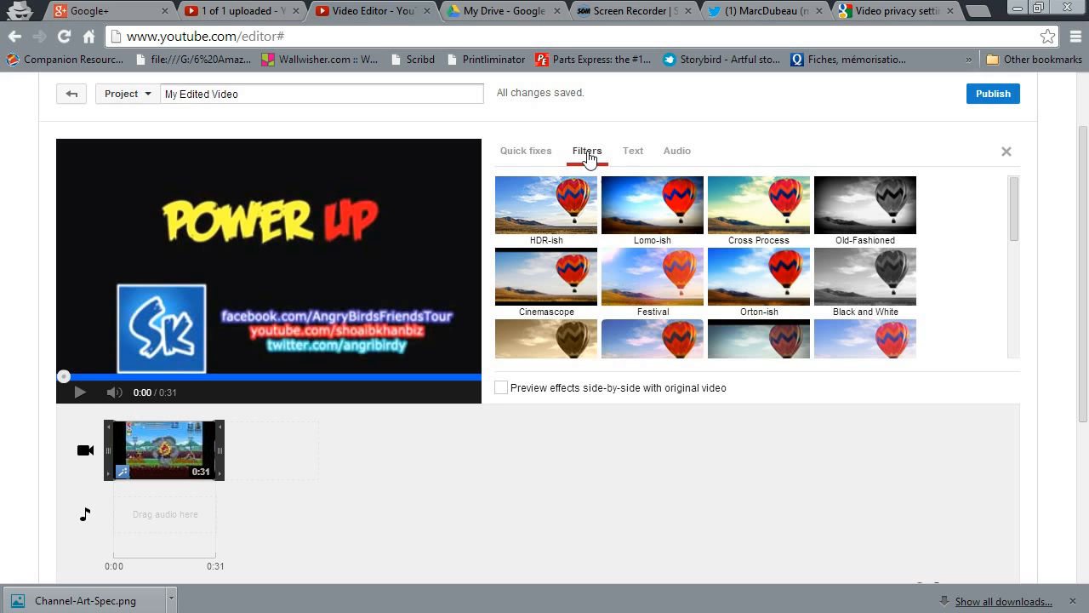
pyautogui.click(651, 205)
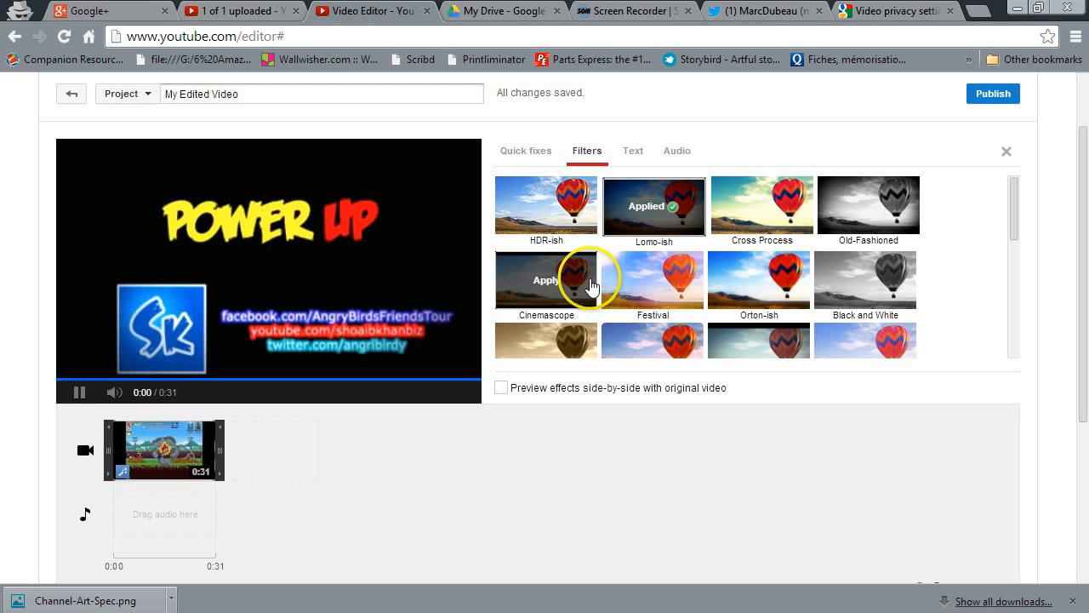
pyautogui.click(304, 359)
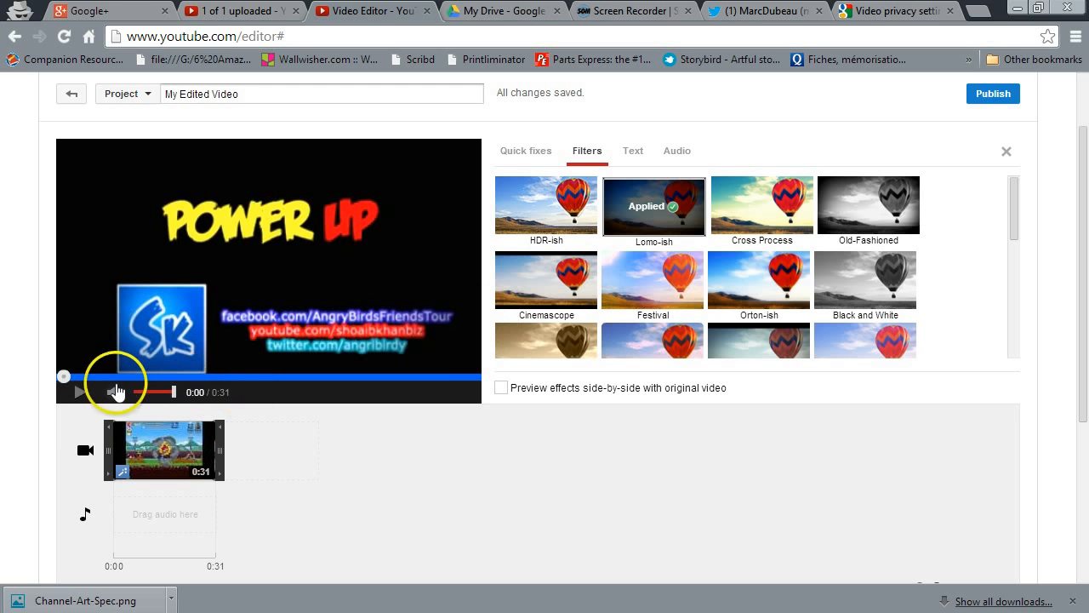
pyautogui.click(79, 392)
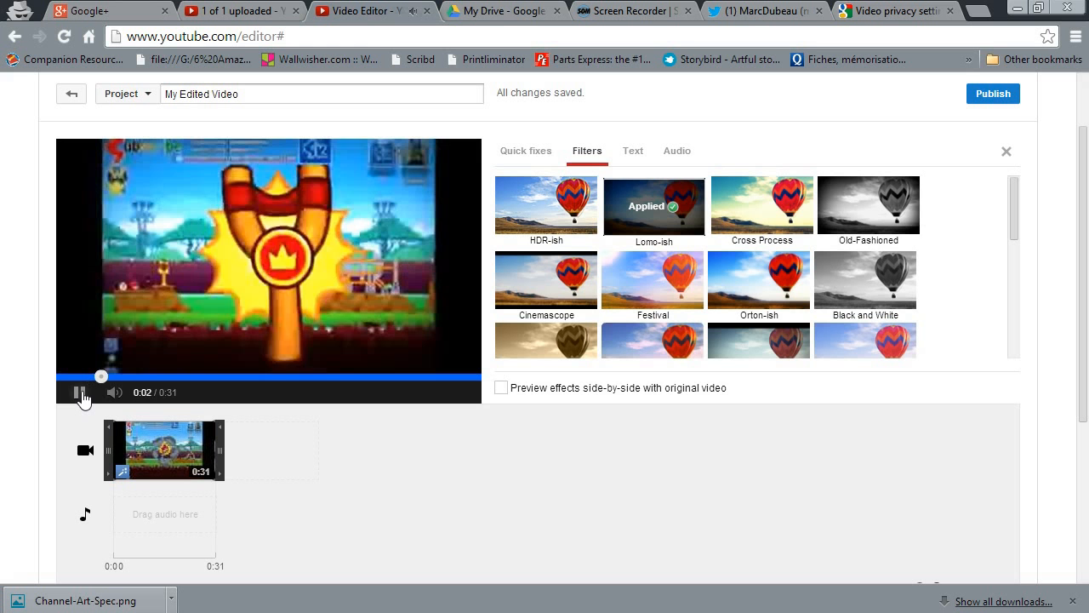
pyautogui.click(81, 393)
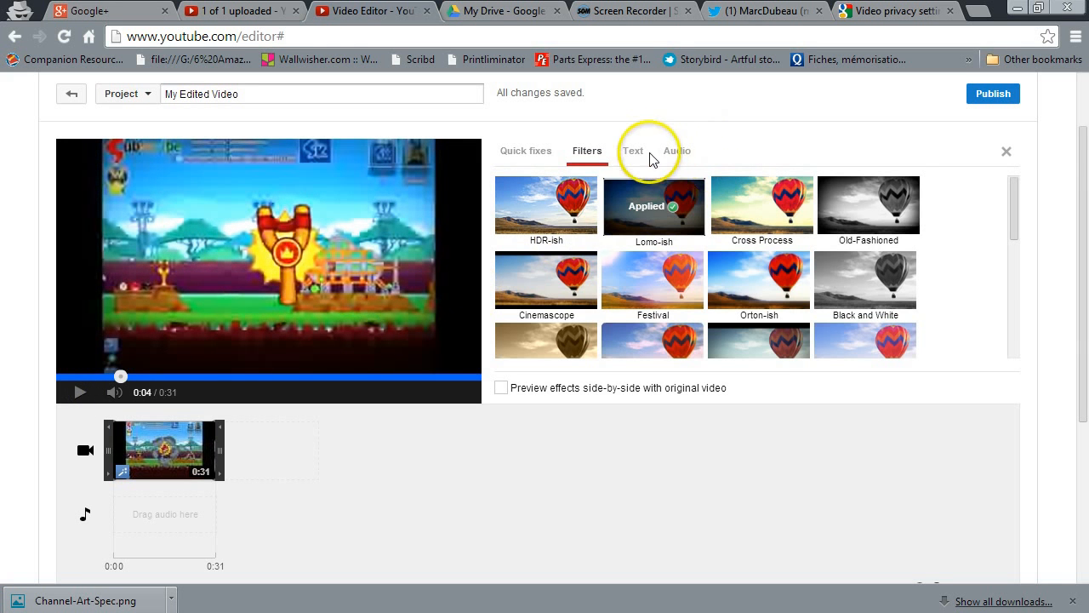
pyautogui.moveTo(1015, 217); pyautogui.dragTo(1017, 340)
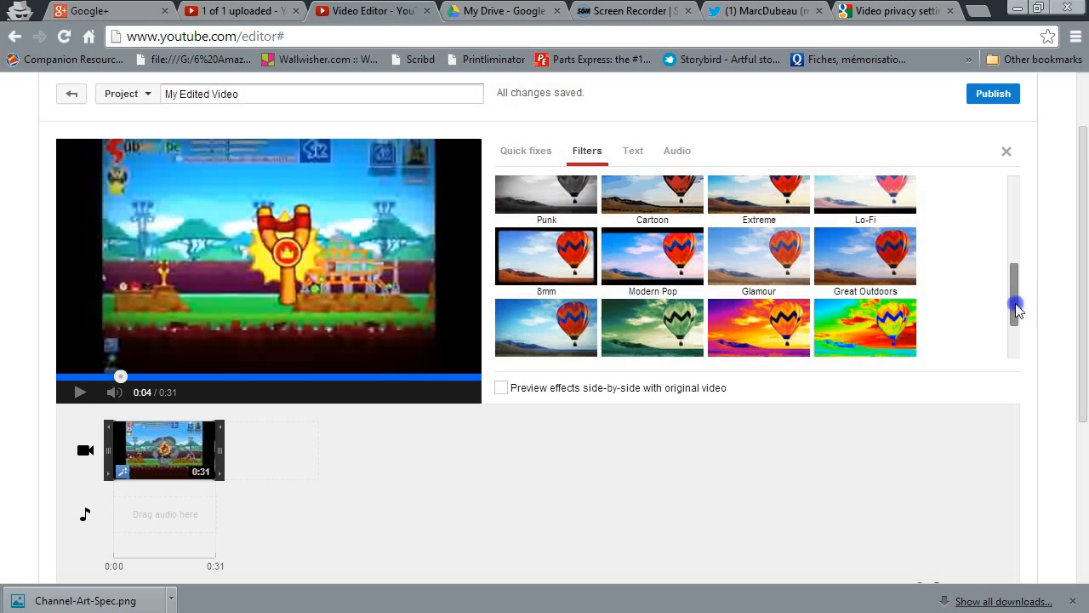
# Swap the filter to Heat Map and finally to Autotrophic.
pyautogui.click(823, 246)
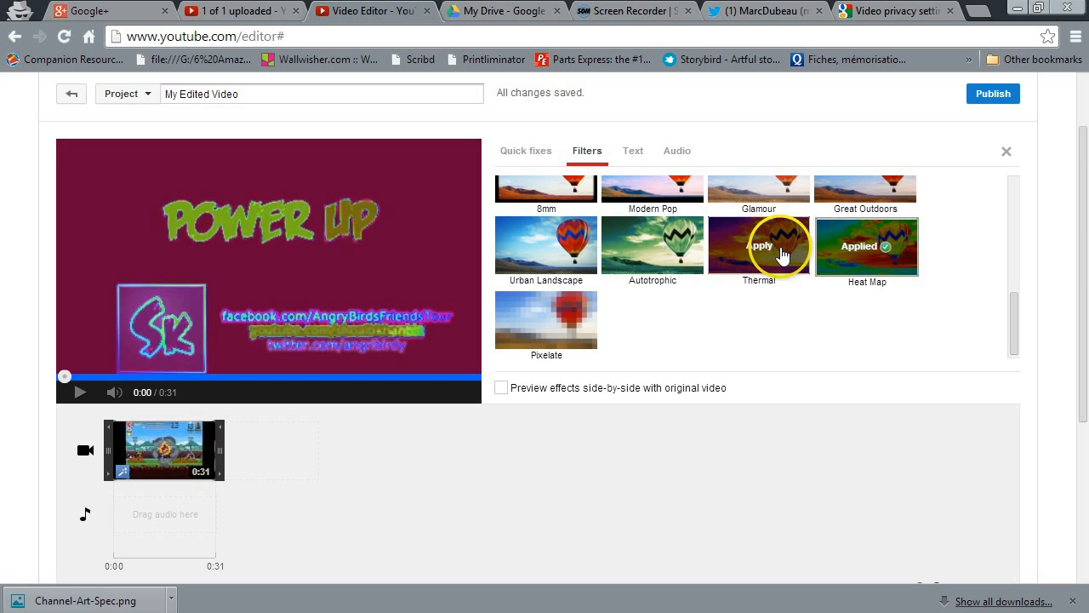
pyautogui.click(696, 254)
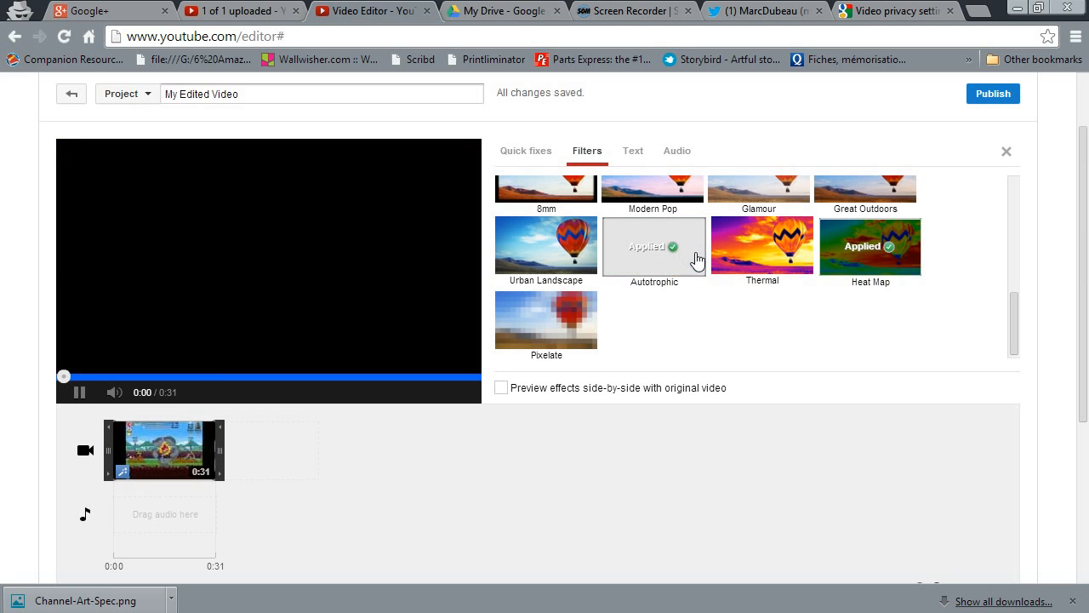
# Enable a text overlay and replace the placeholder caption with 'Hello, Welcome to our Video'.
pyautogui.click(633, 150)
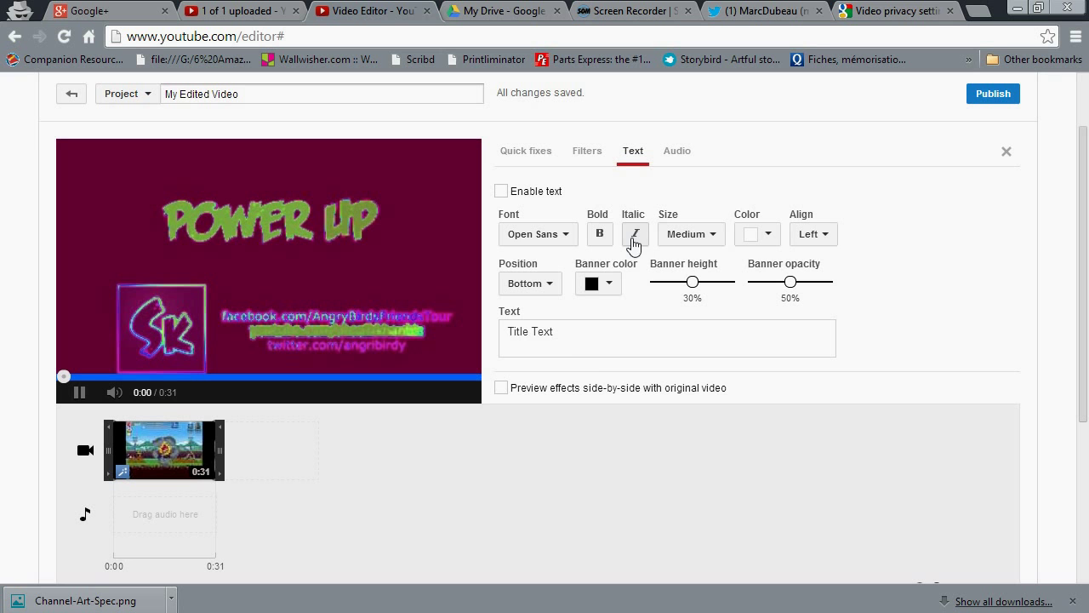
pyautogui.click(563, 331)
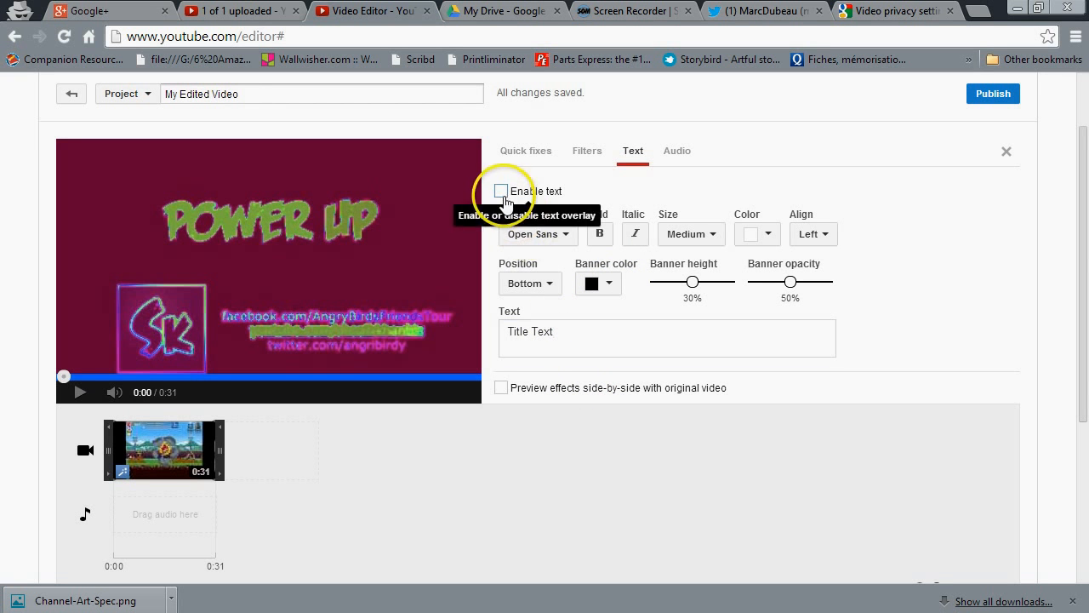
pyautogui.click(501, 190)
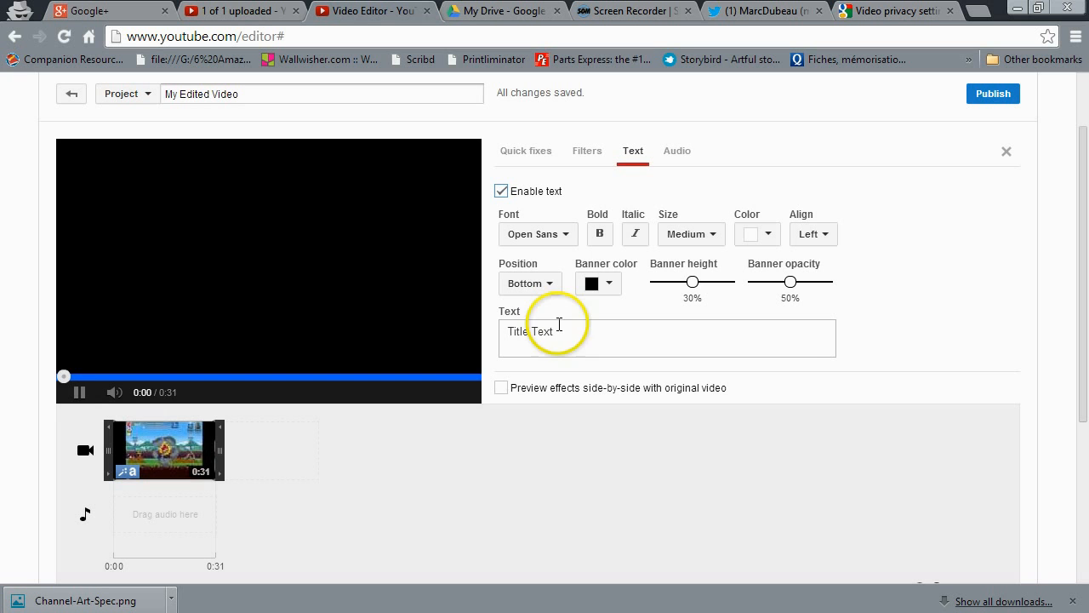
pyautogui.moveTo(564, 331); pyautogui.dragTo(518, 331)
pyautogui.write('H')
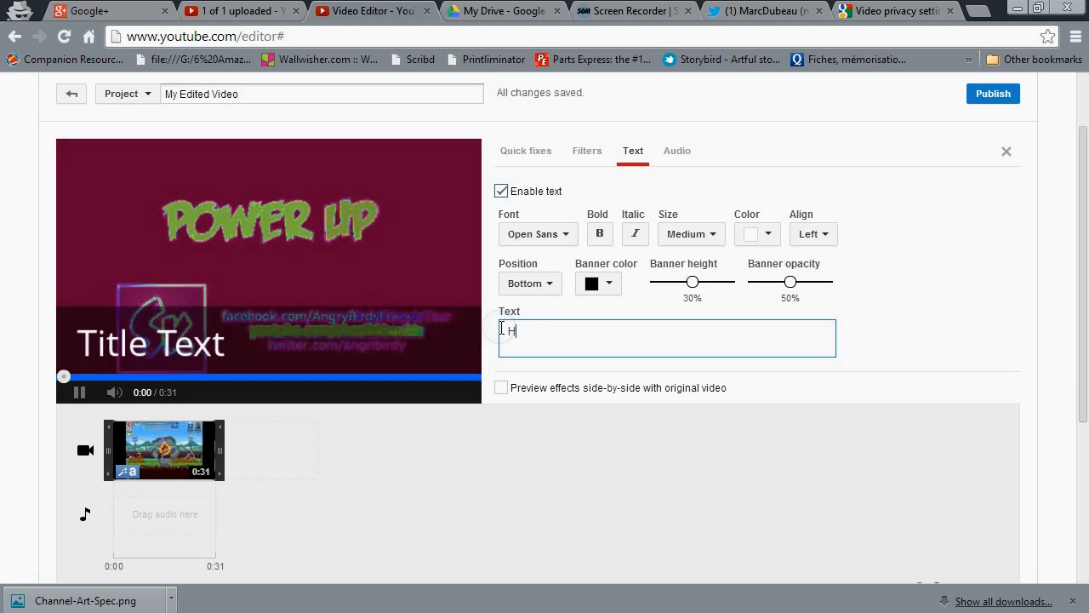
pyautogui.write('ellow')
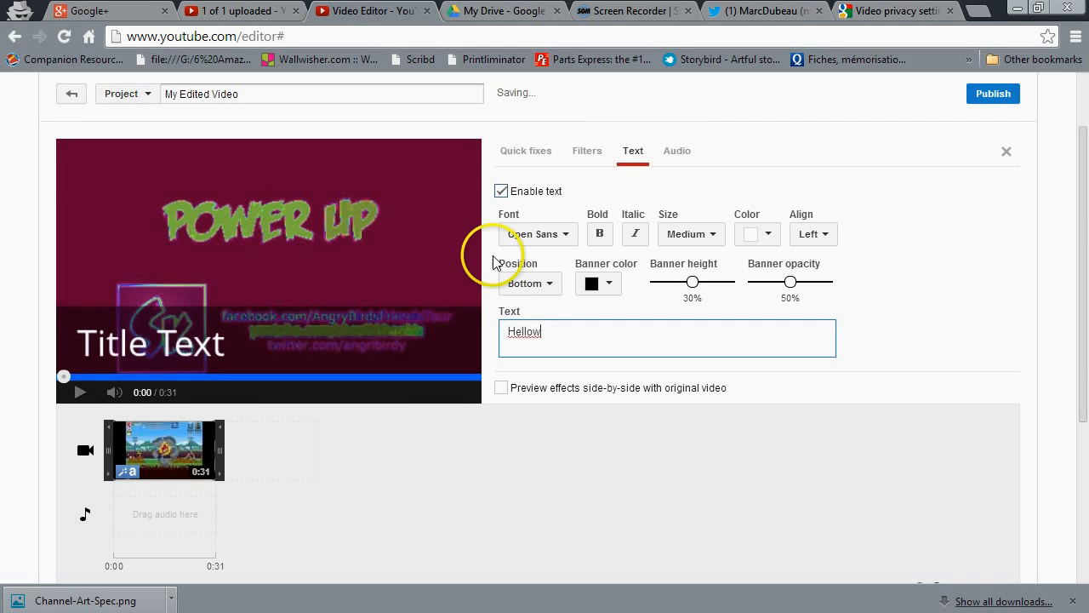
pyautogui.press('BackSpace')
pyautogui.press('BackSpace')
pyautogui.press('BackSpace')
pyautogui.write(',')
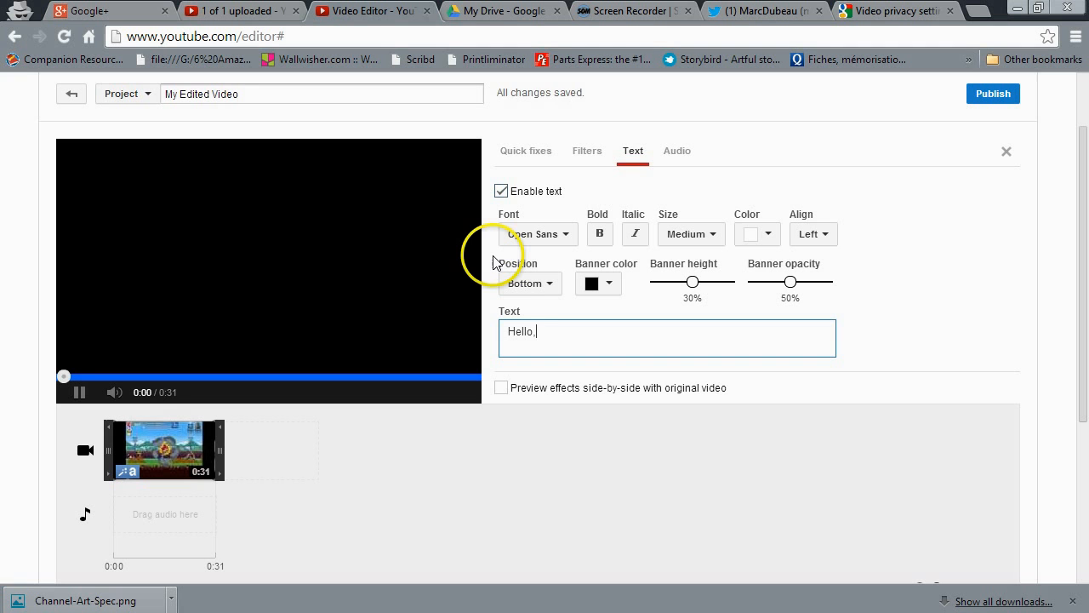
pyautogui.write('Welcome to o')
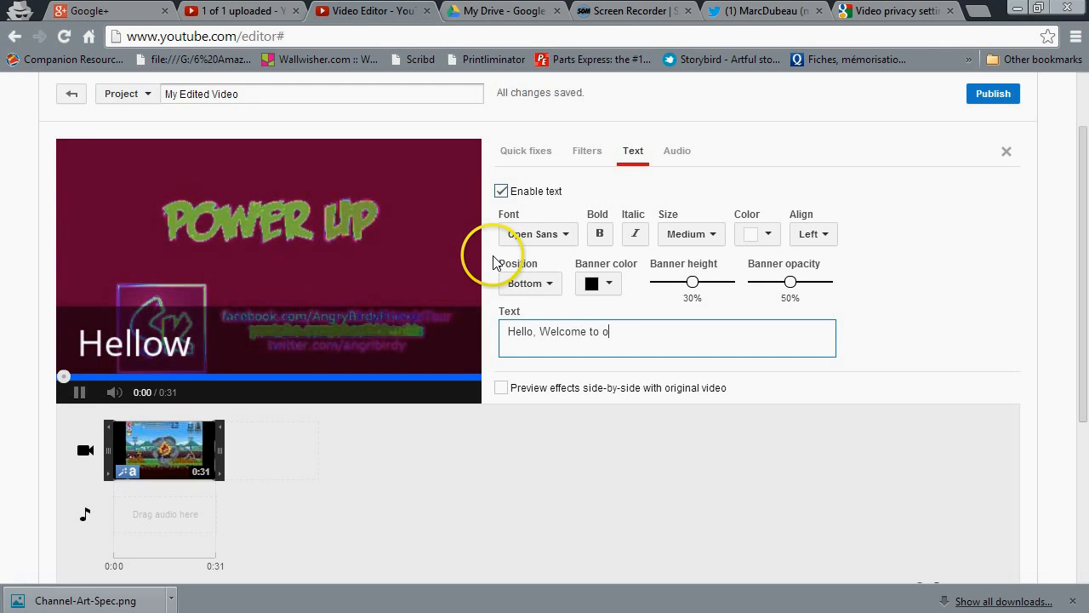
pyautogui.write('ur Video')
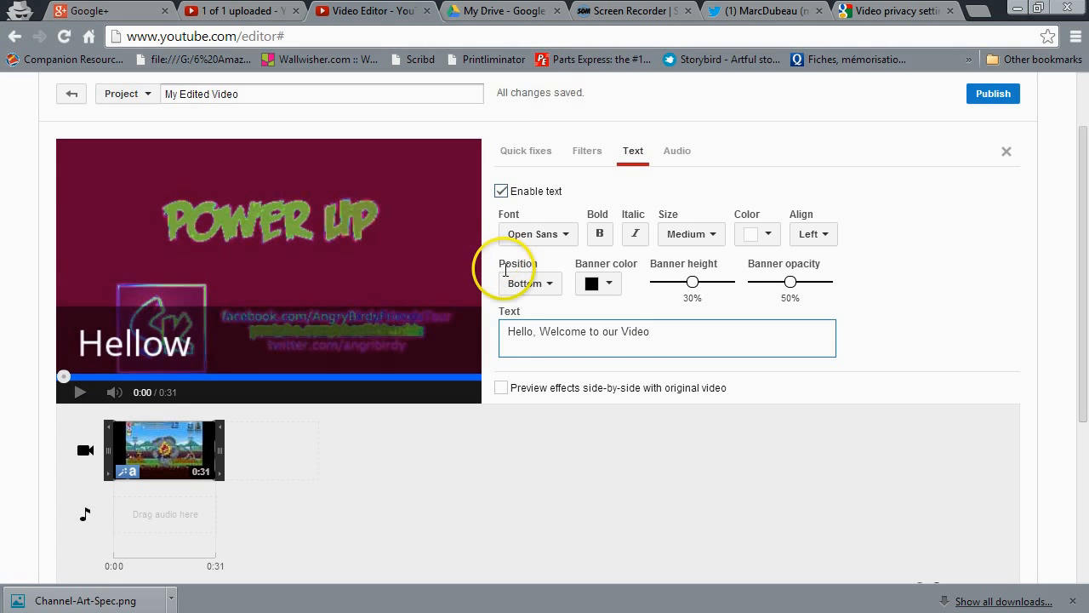
# Make the caption banner red and break the text into 'Hello, Welcome' / 'to our Video'.
pyautogui.click(609, 284)
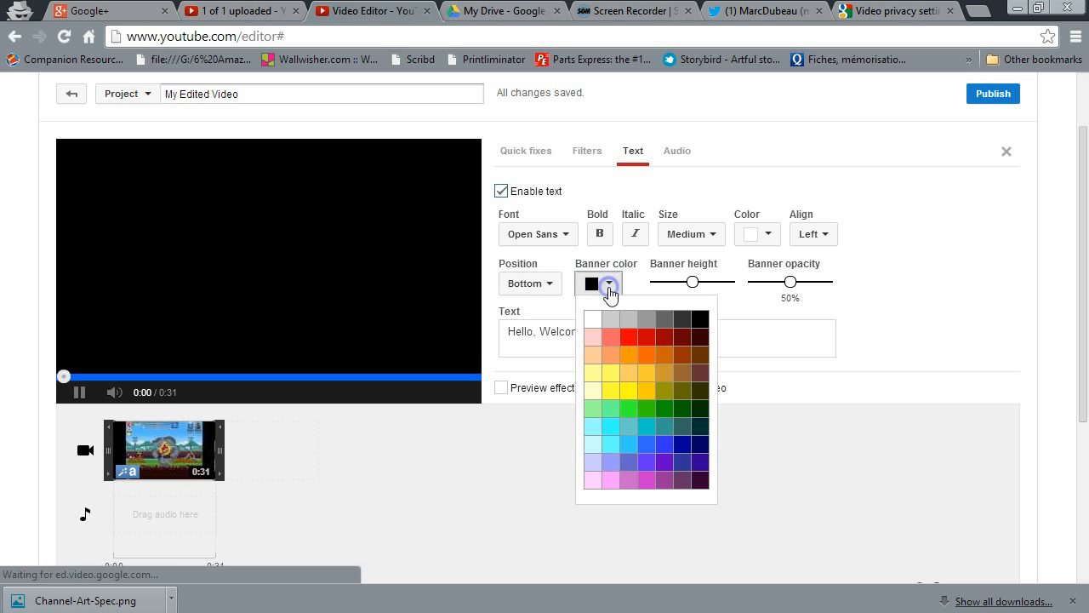
pyautogui.click(630, 342)
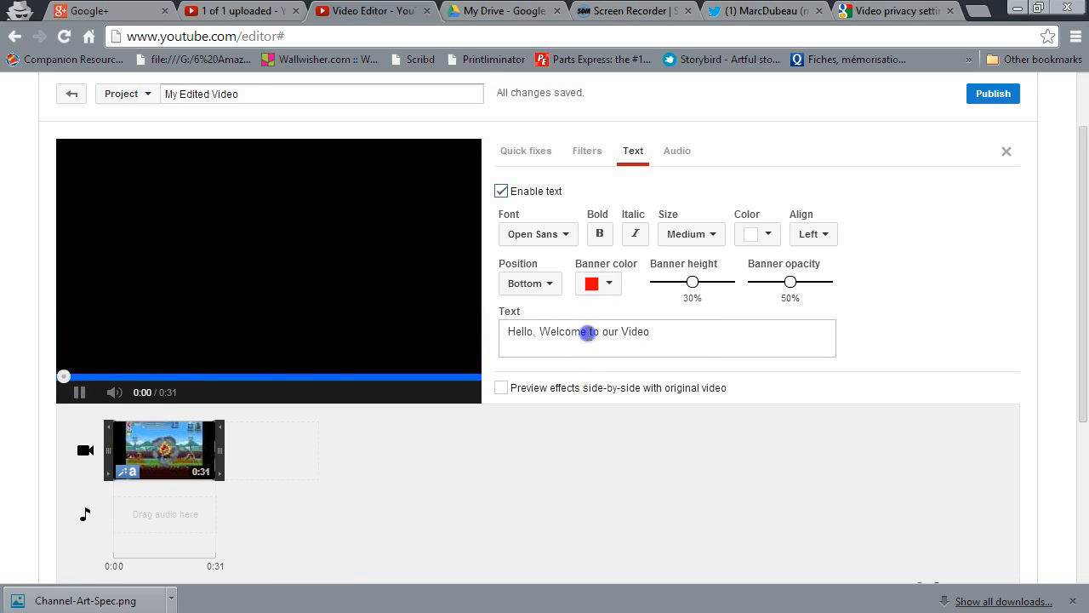
pyautogui.click(589, 332)
pyautogui.press('Return')
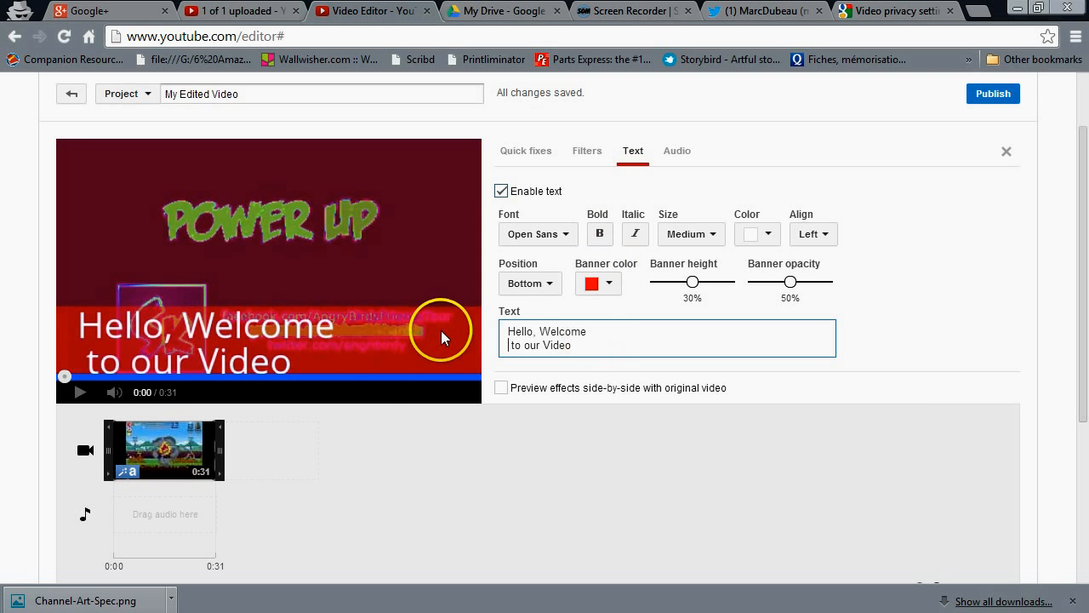
pyautogui.press('BackSpace')
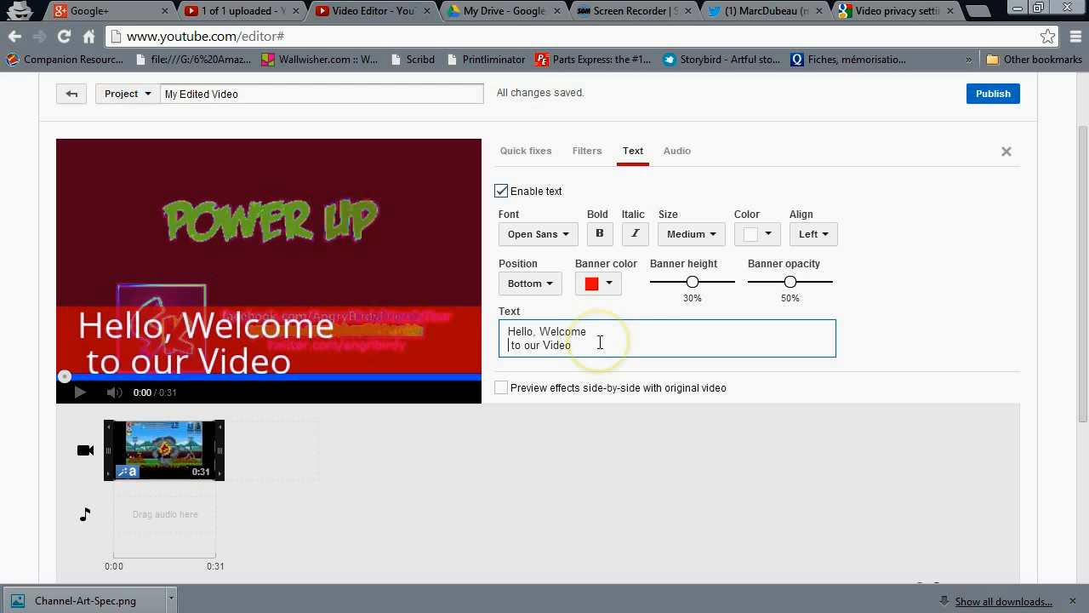
# Visit the Audio settings, then reopen the 'Our Project' editor page and select its whole title.
pyautogui.click(678, 151)
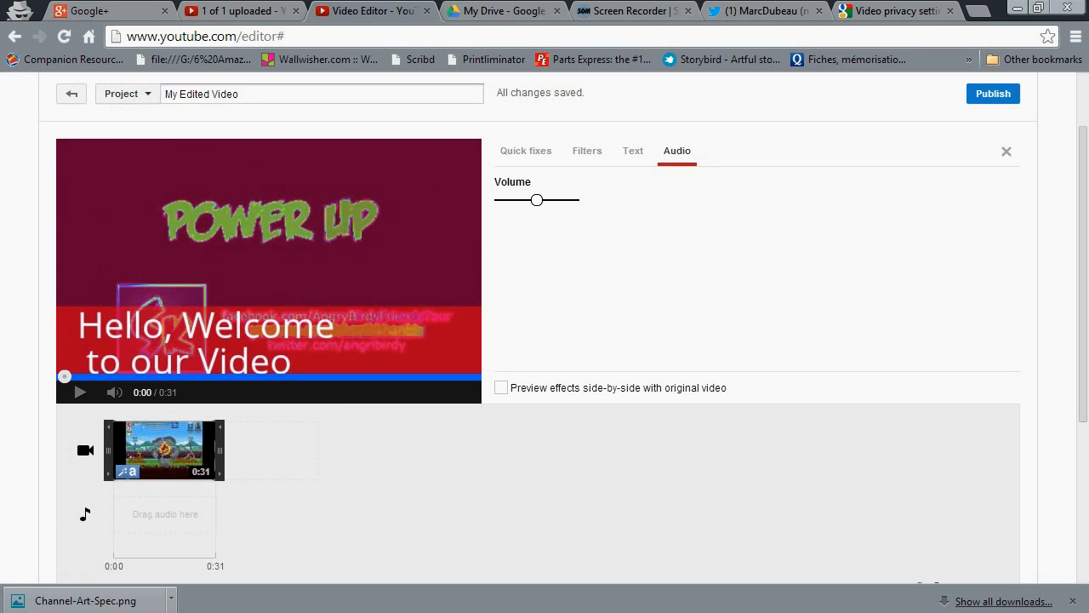
pyautogui.moveTo(166, 476)
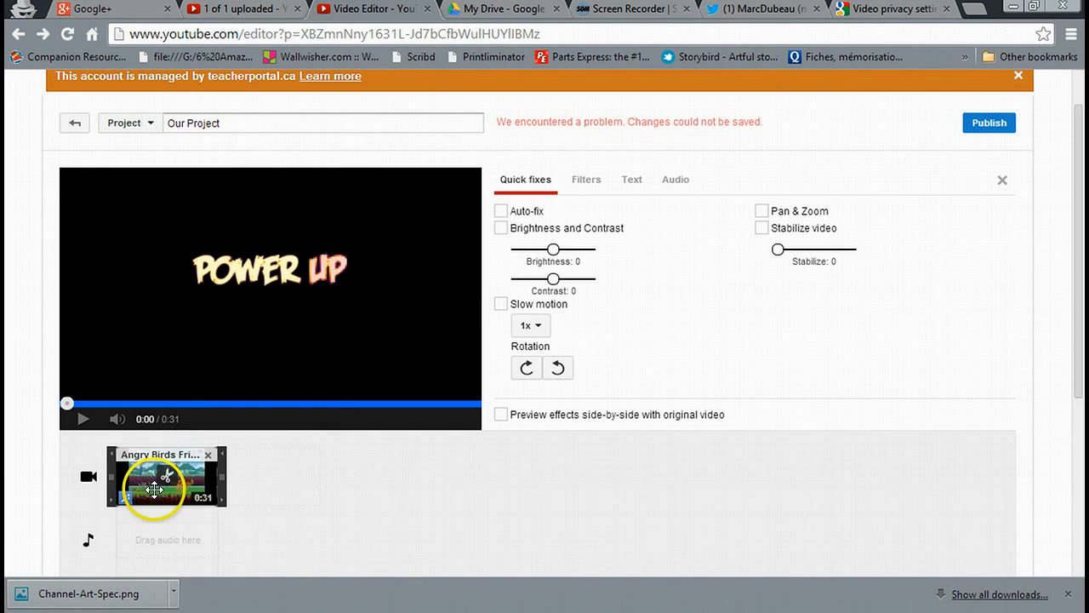
pyautogui.click(263, 466)
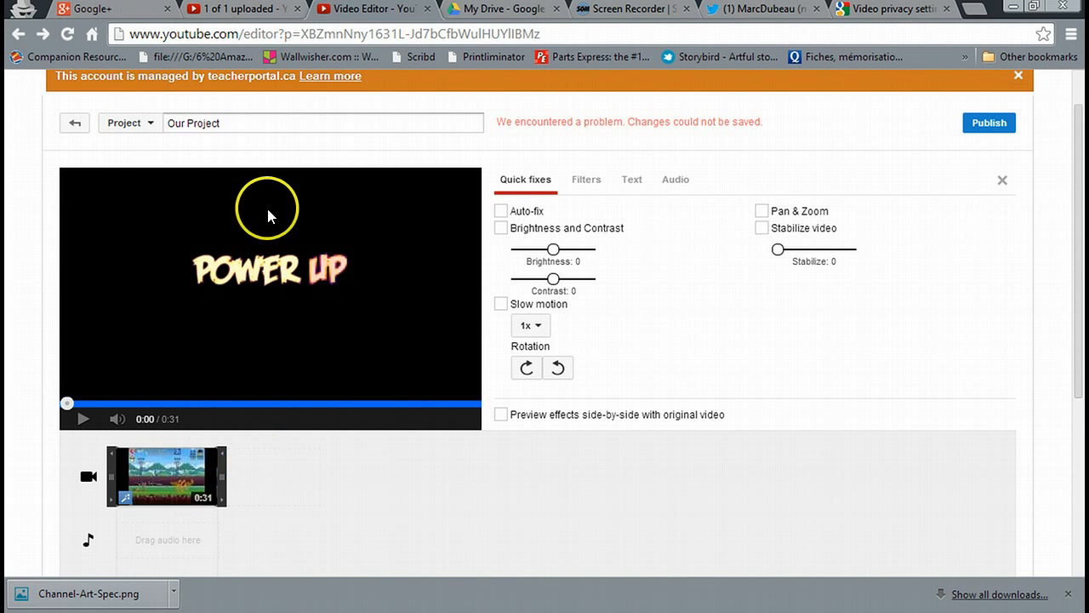
pyautogui.click(256, 129)
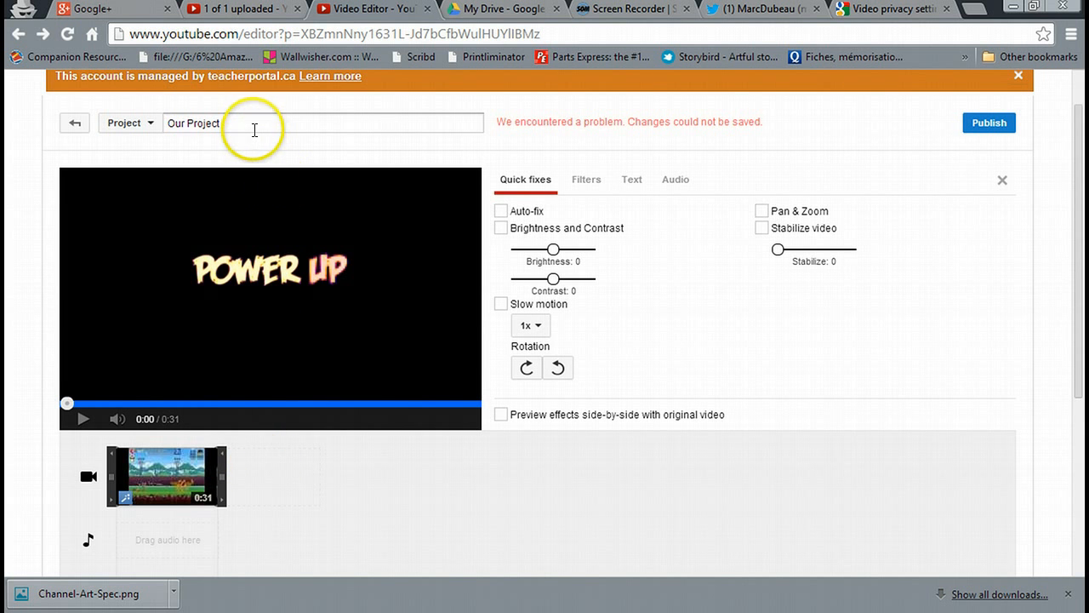
pyautogui.hotkey('ctrl', 'a')
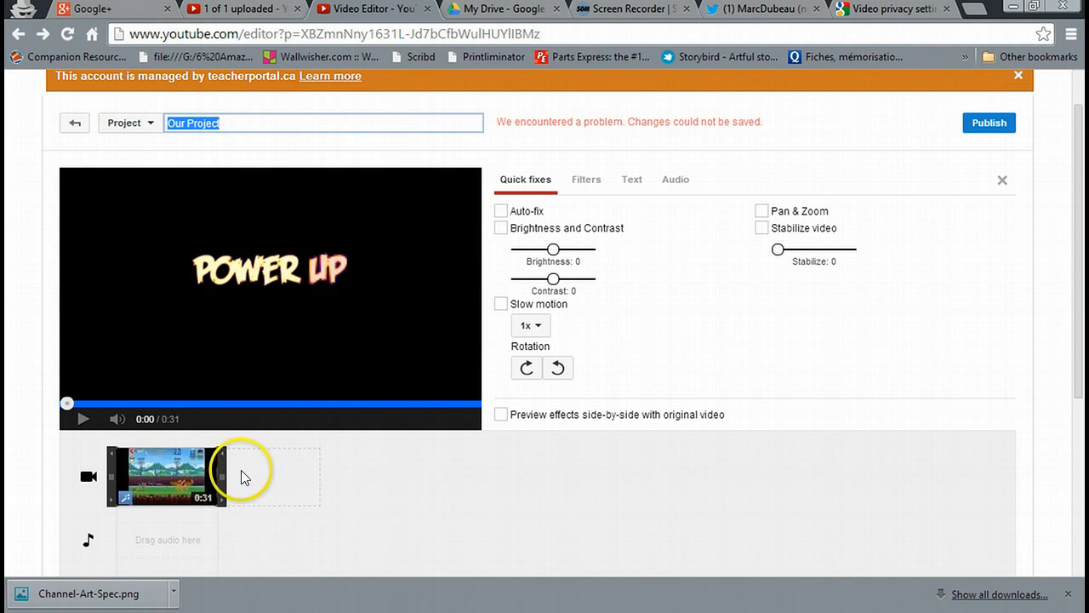
# Add the 1:04 castle window clip after the game clip with Auto-fix and stabilization on.
pyautogui.click(91, 479)
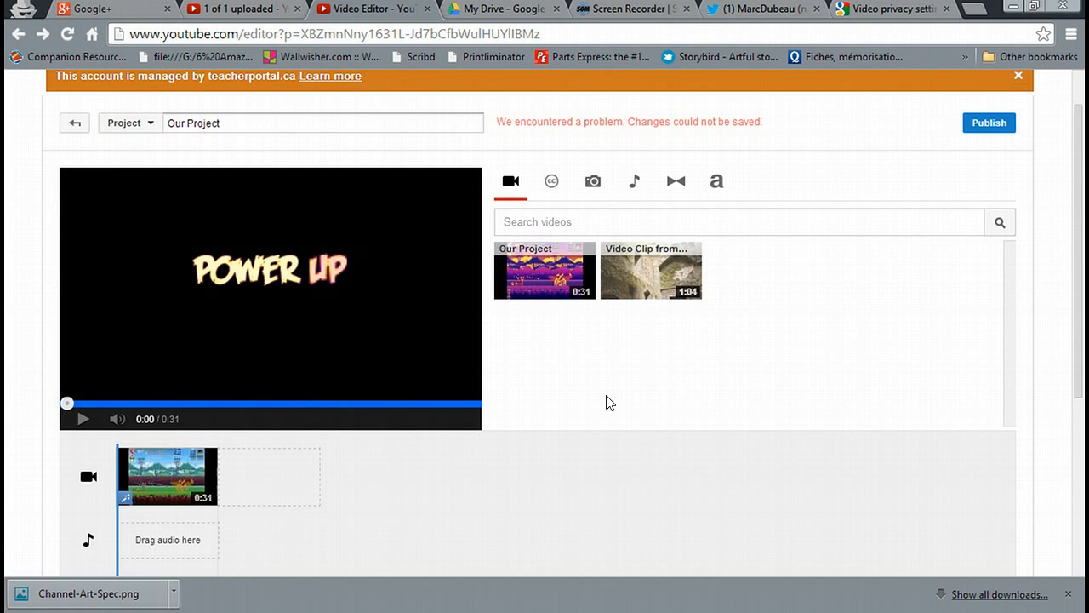
pyautogui.moveTo(651, 271)
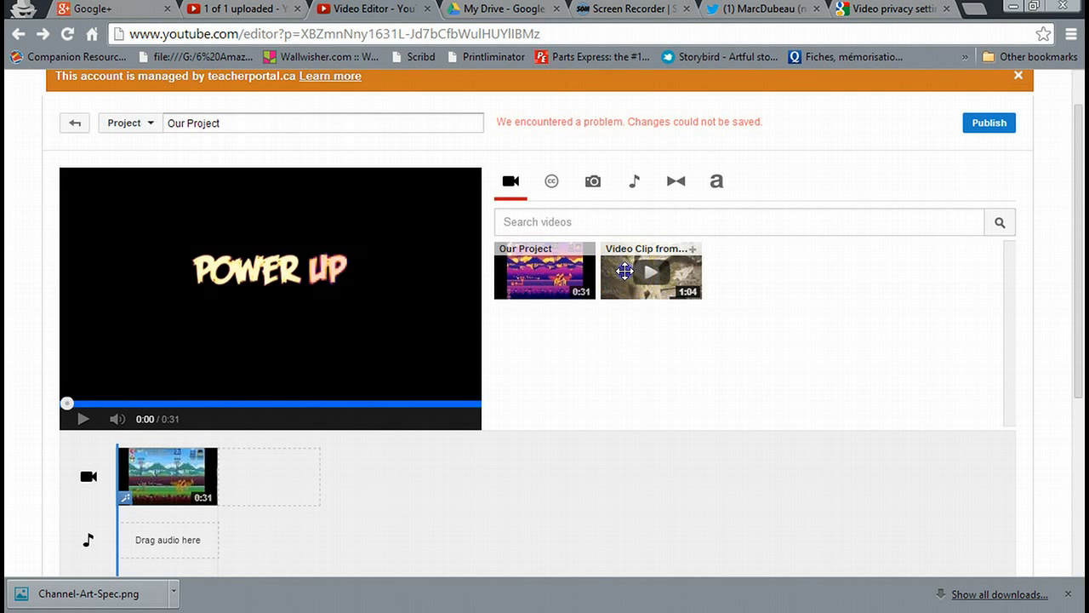
pyautogui.moveTo(626, 271); pyautogui.dragTo(284, 475)
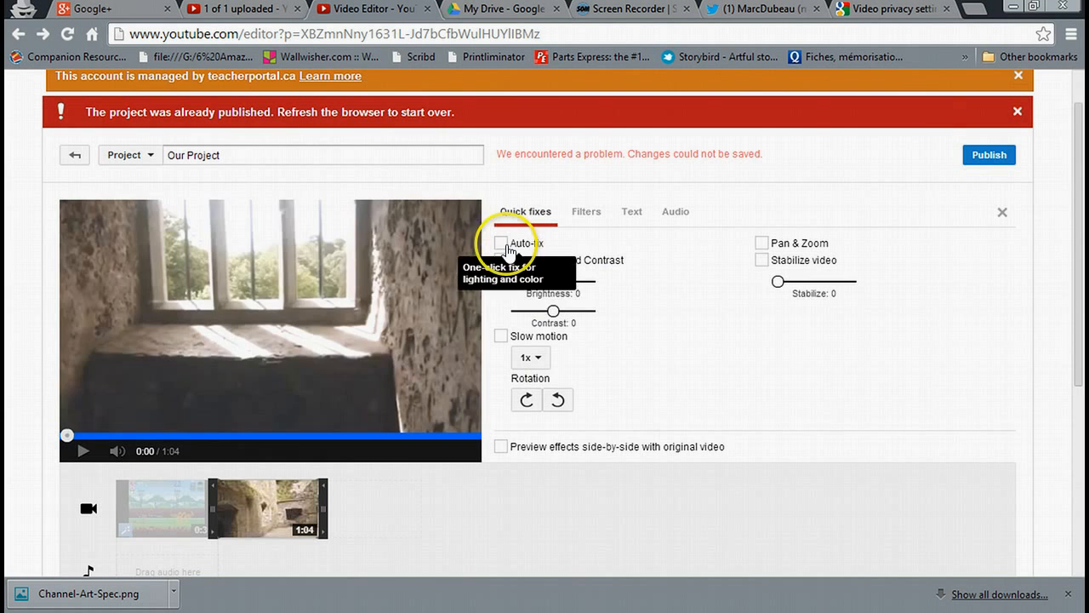
pyautogui.click(502, 244)
pyautogui.click(761, 261)
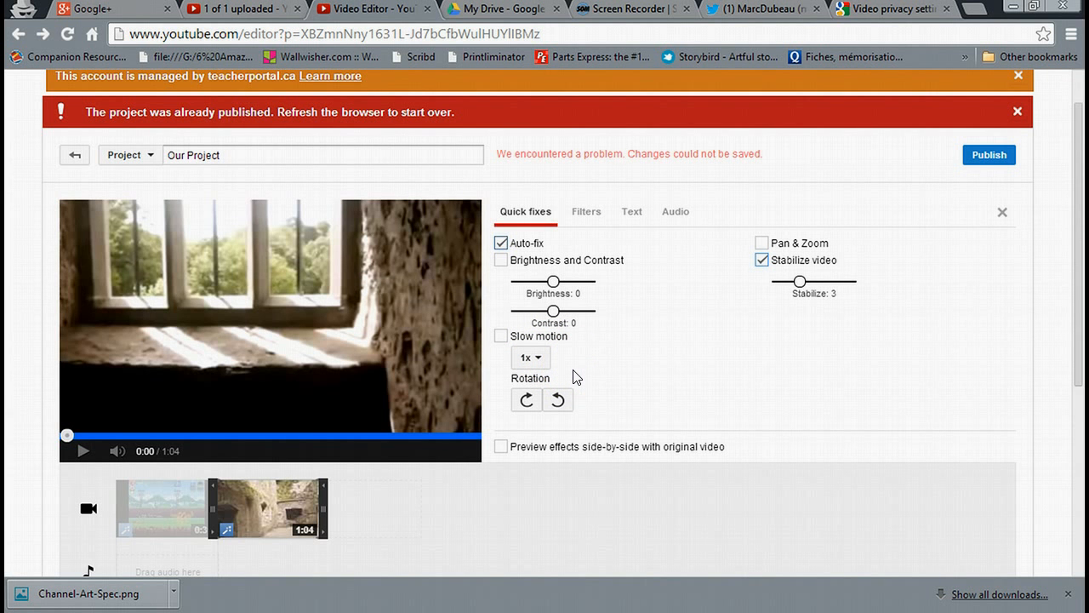
# Dismiss the already-published warning and publish the two-clip project.
pyautogui.click(88, 508)
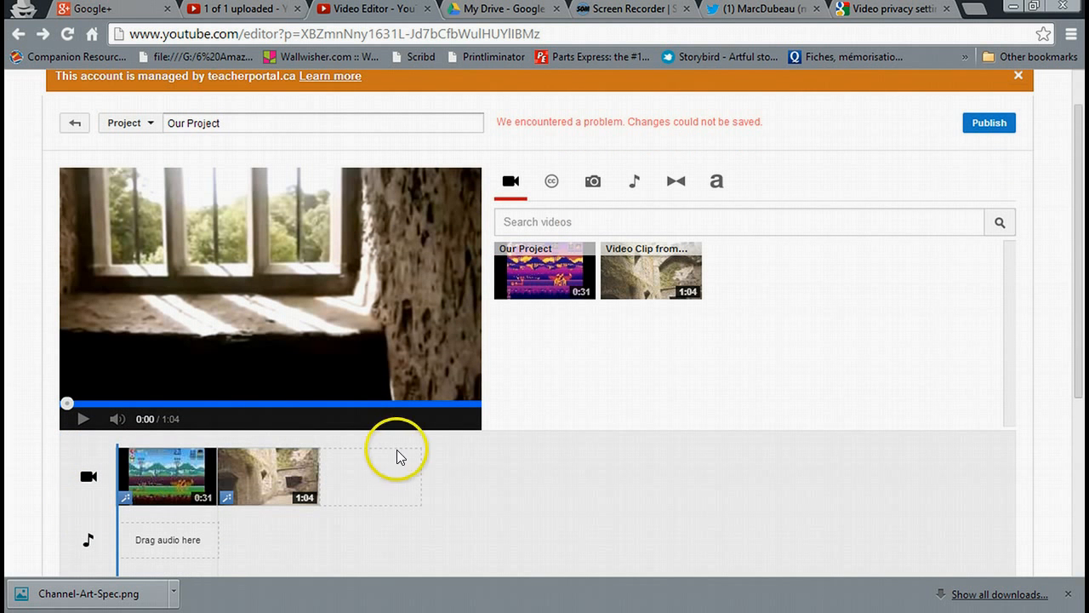
pyautogui.click(987, 127)
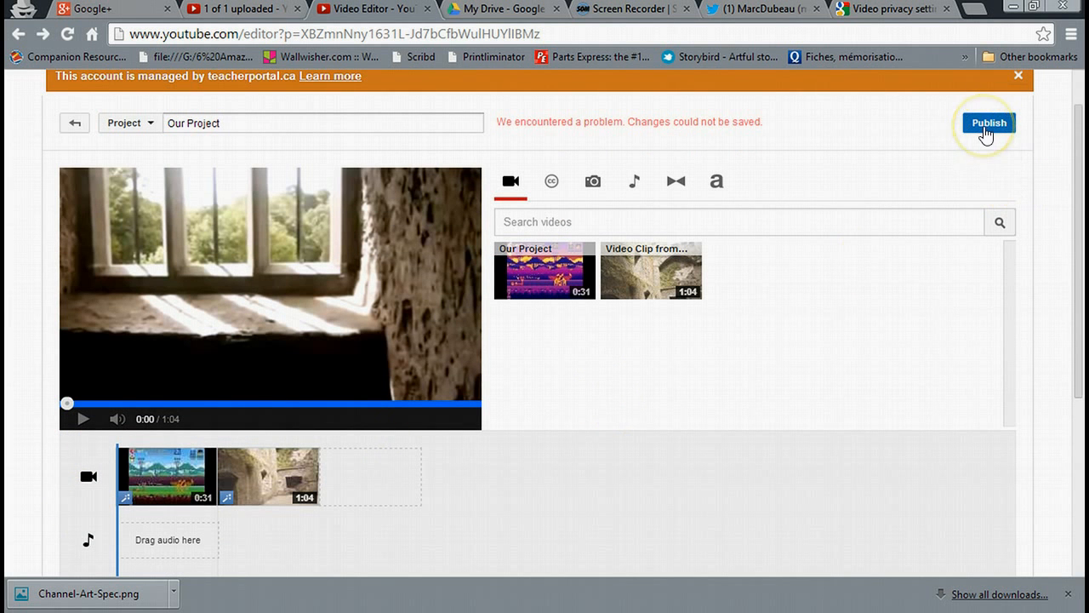